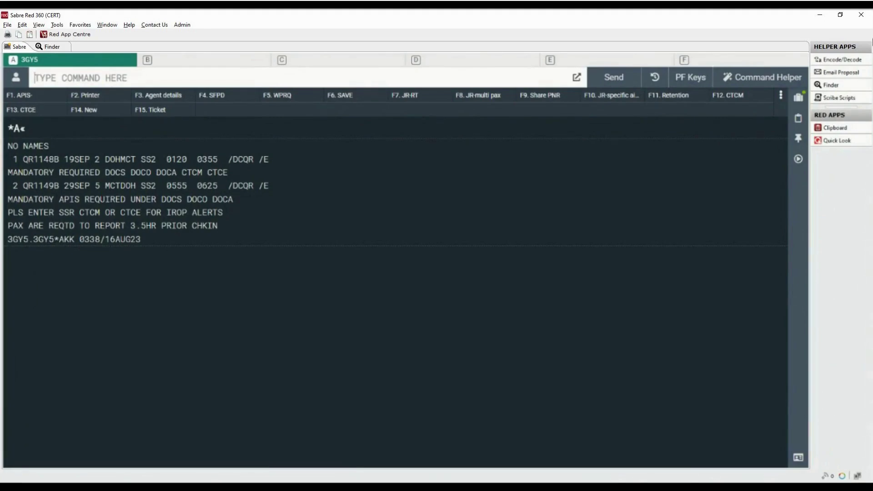
Step: Price the itinerary as booked with WP and check the adult passenger type, baggage allowance and fare basis
text(WP)
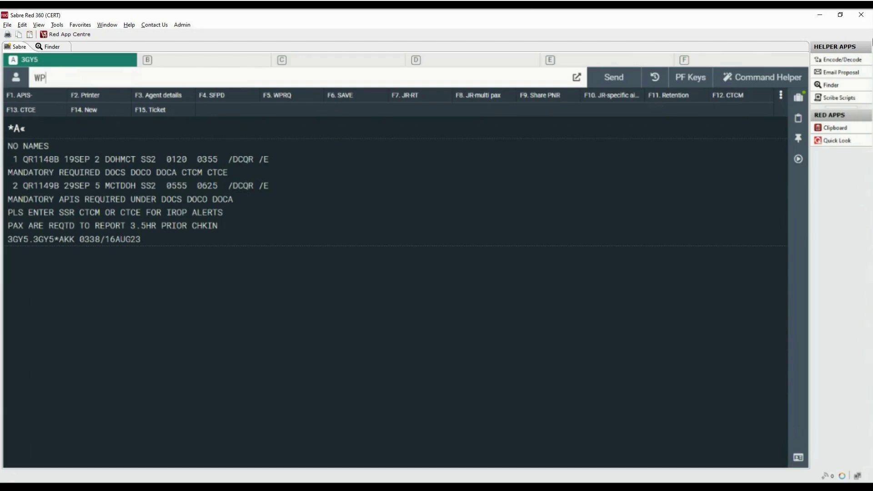
key(Return)
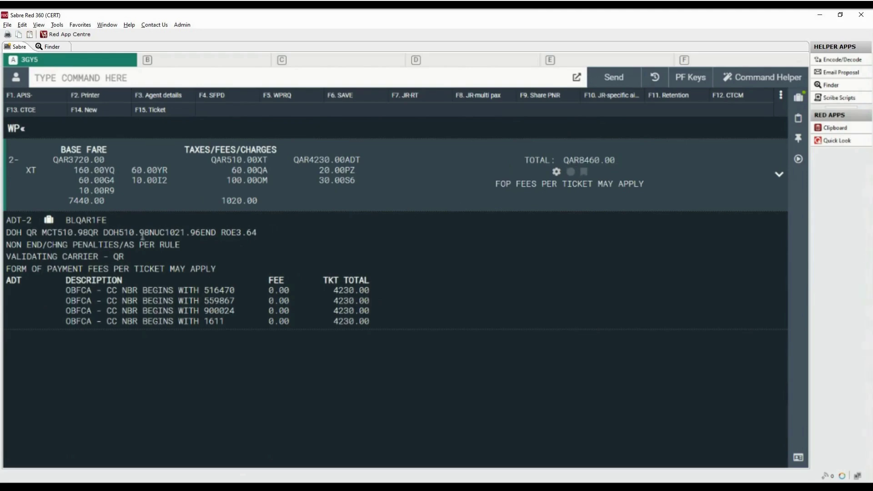
drag(32, 221, 6, 221)
click(34, 304)
mouse_move(49, 226)
drag(108, 221, 69, 221)
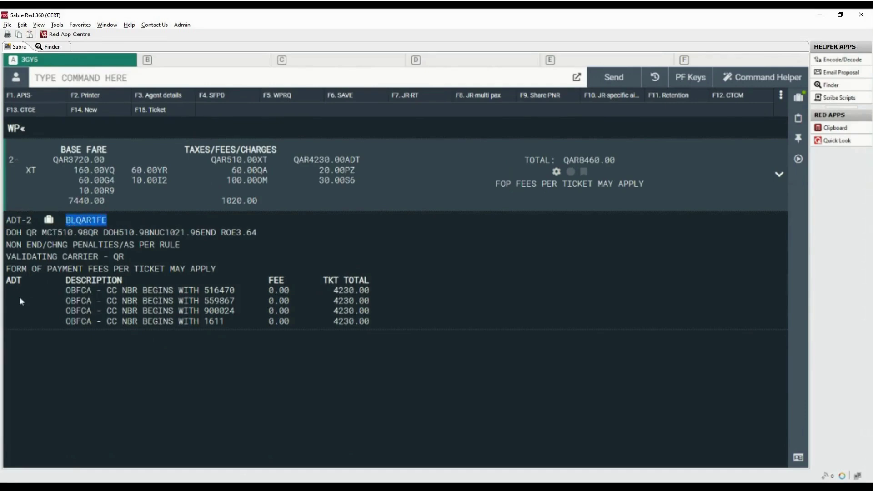
Step: Examine the fare calculation line, the endorsement and penalty note, and the validating carrier in the WP response
drag(6, 232, 262, 234)
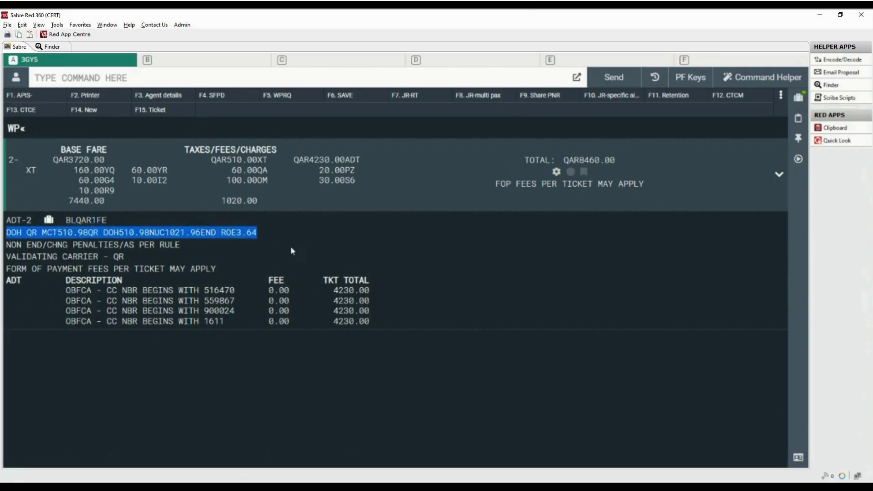
click(125, 395)
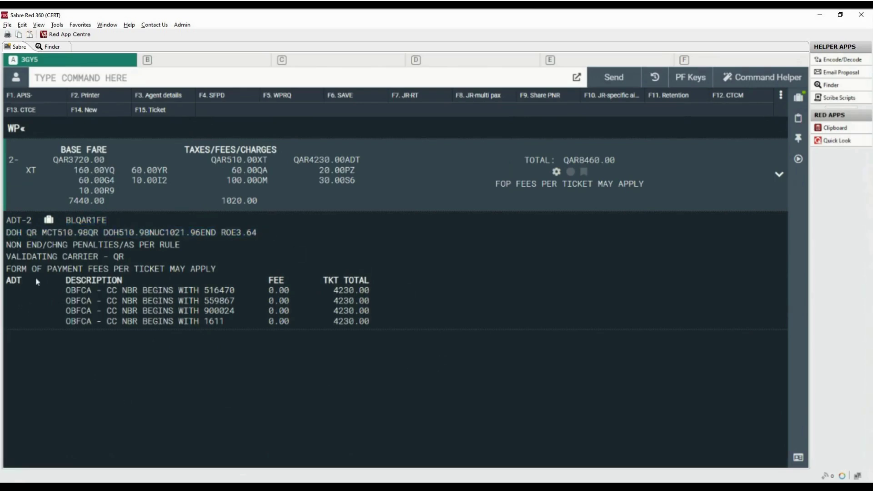
drag(10, 247, 183, 245)
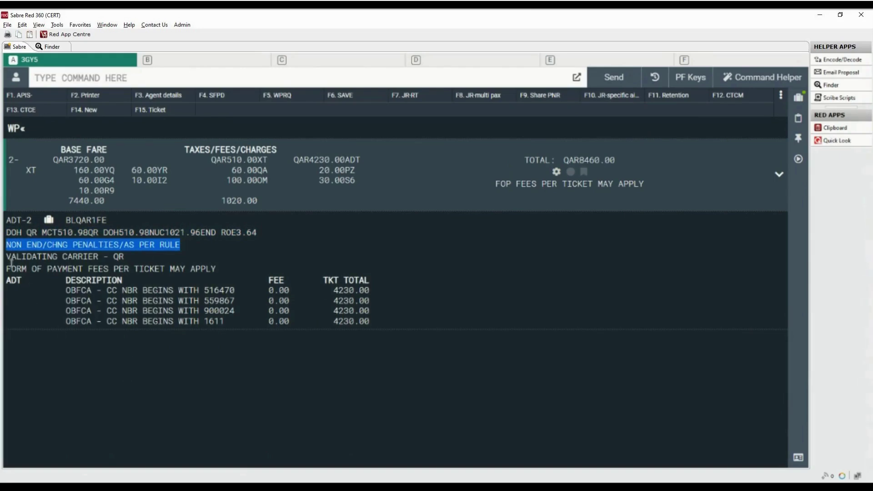
drag(7, 257, 136, 257)
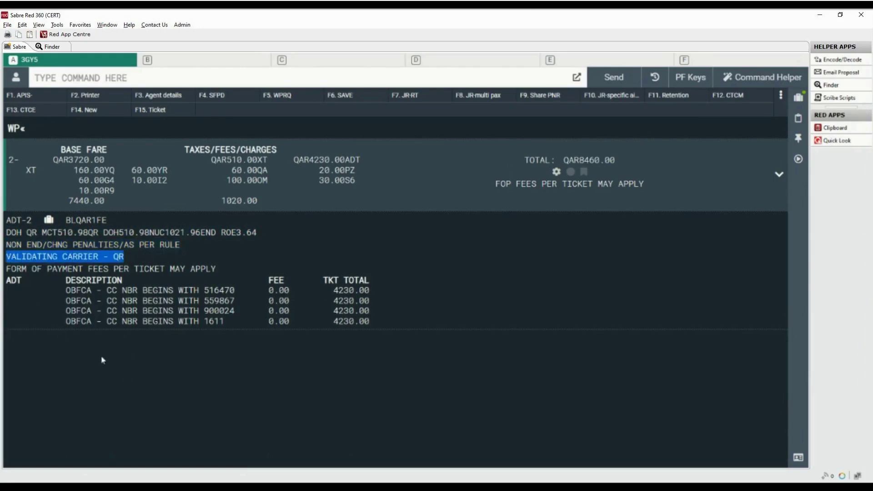
click(79, 407)
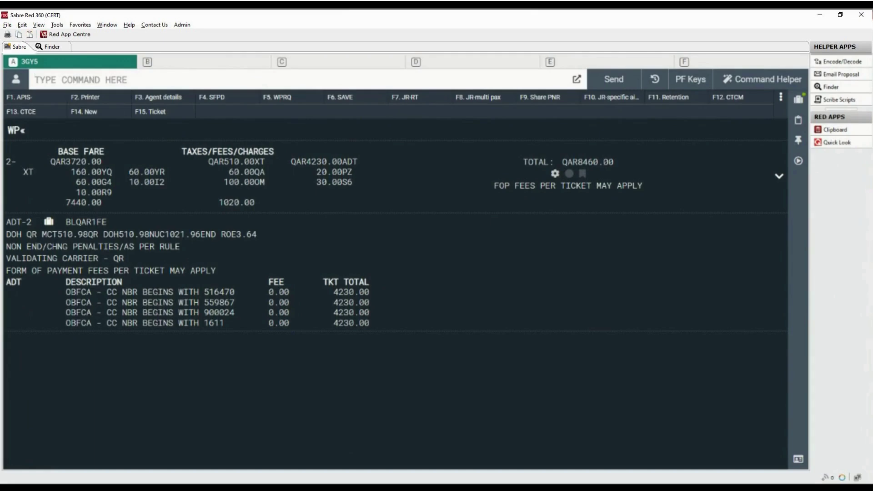
Step: Price the itinerary at the lowest available fare without rebooking using WPNC, and check the booking class change line
text(WPN)
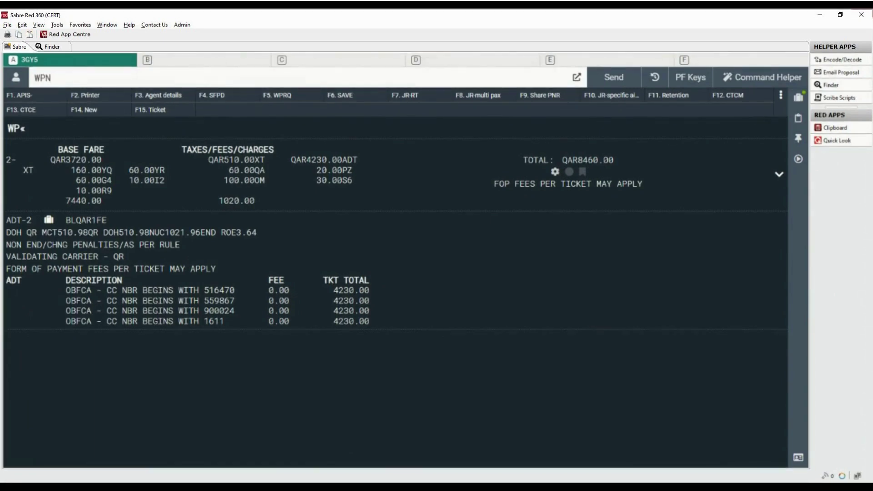
text(C)
key(Return)
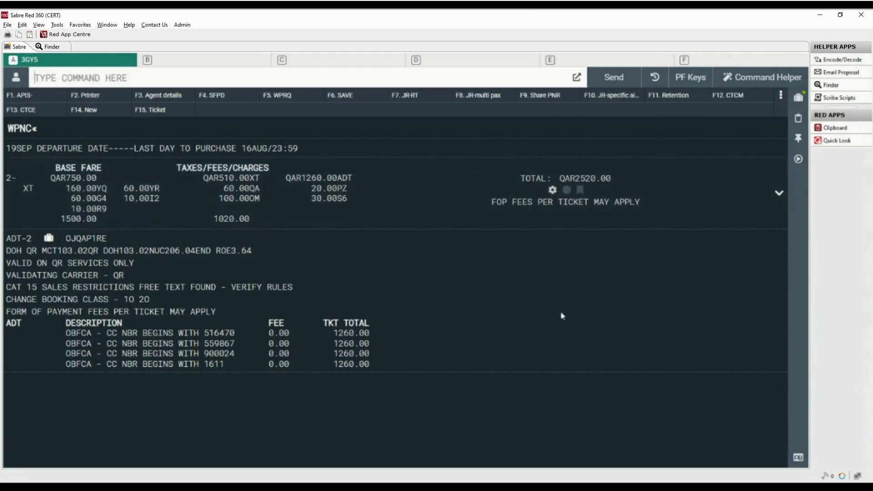
drag(9, 300, 268, 302)
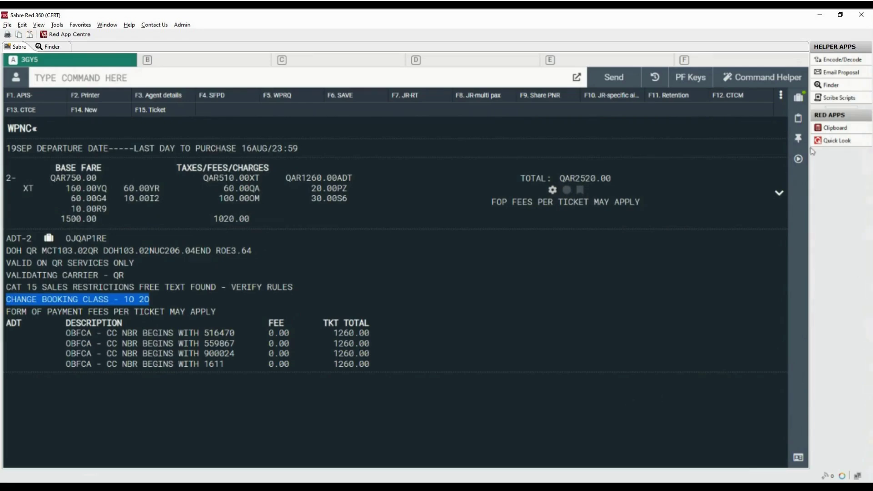
Step: Rebook the itinerary in the lowest available booking class with WPNCB and check the two rebooked segments
click(316, 79)
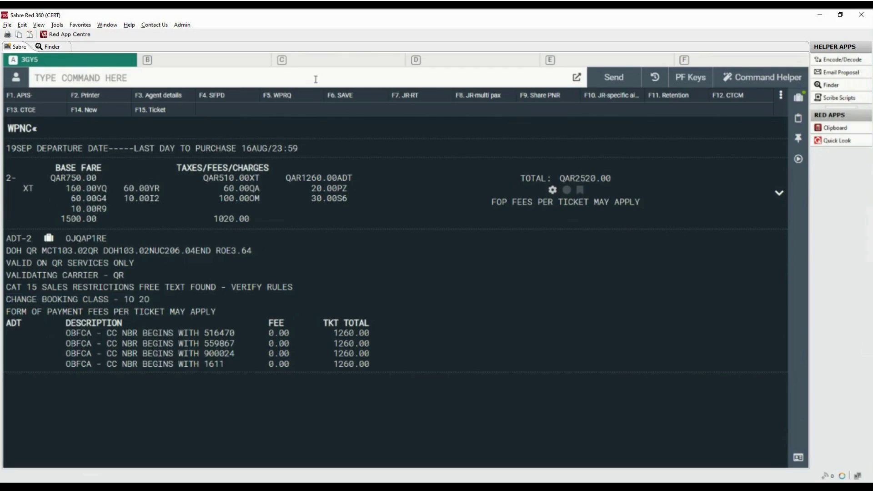
text(WP)
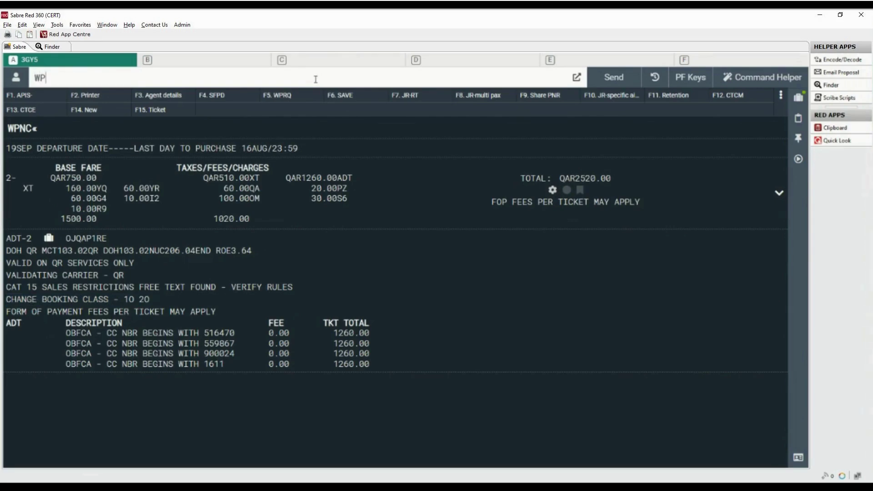
text(NCB)
key(Return)
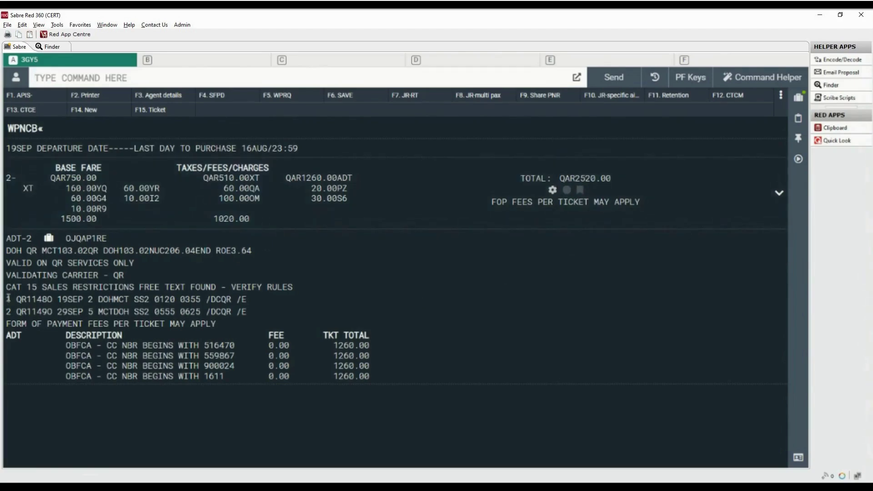
drag(6, 301, 263, 315)
Step: Search for lower-priced alternative itineraries with WPNI and review the current itinerary and the additional options
text(WP)
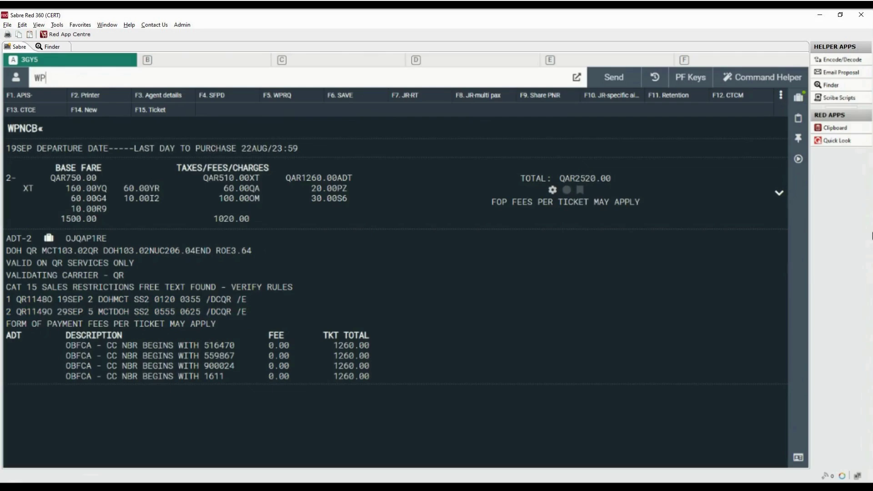
text(NI)
key(Return)
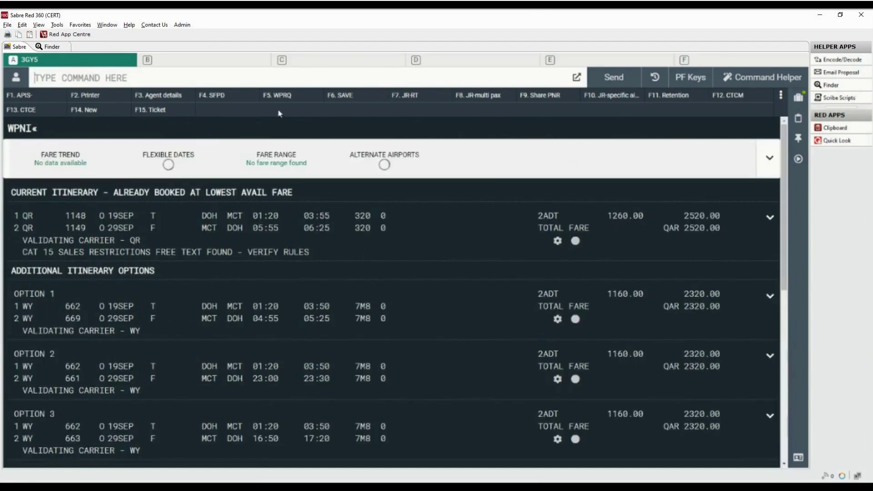
drag(12, 195, 295, 193)
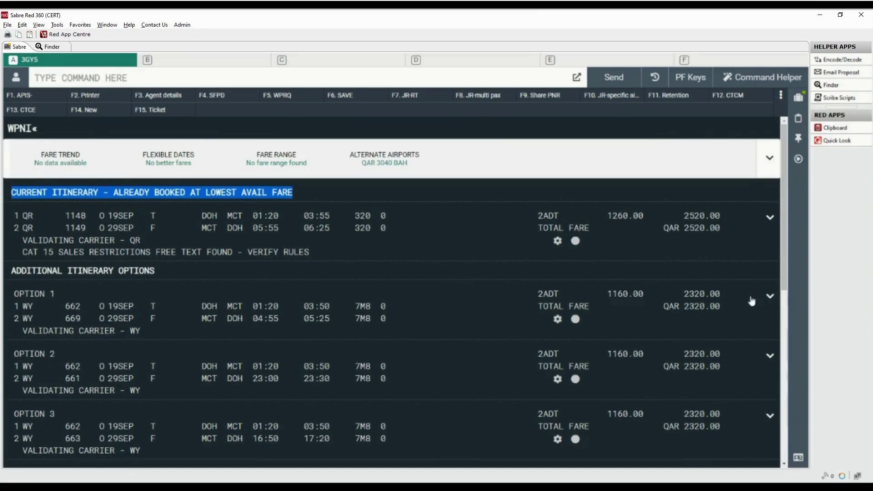
scroll(754, 302, down, 2)
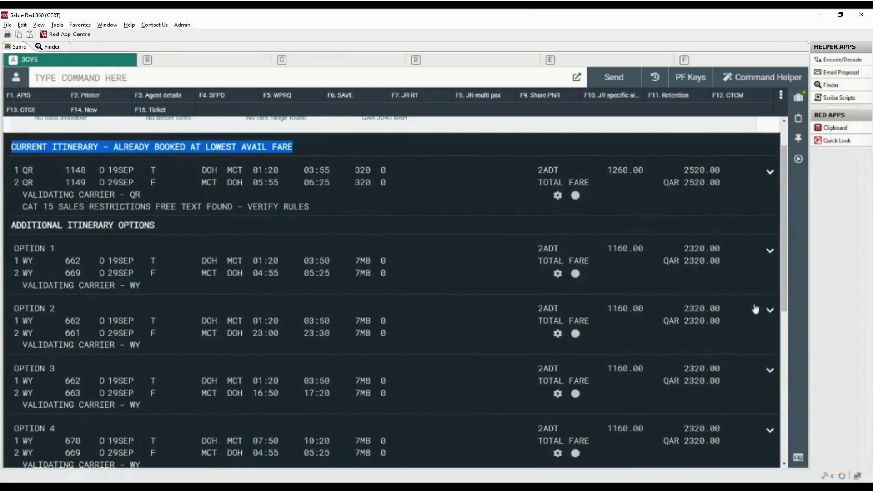
scroll(755, 309, down, 2)
scroll(755, 310, down, 2)
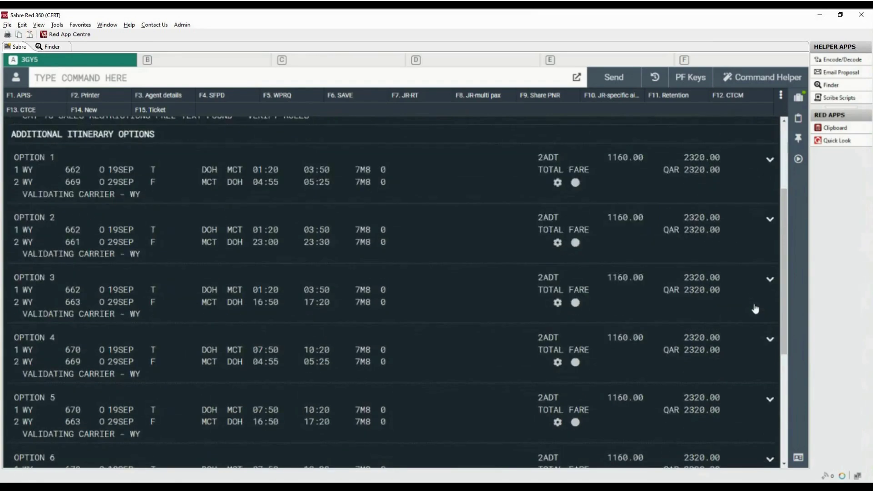
scroll(756, 310, down, 5)
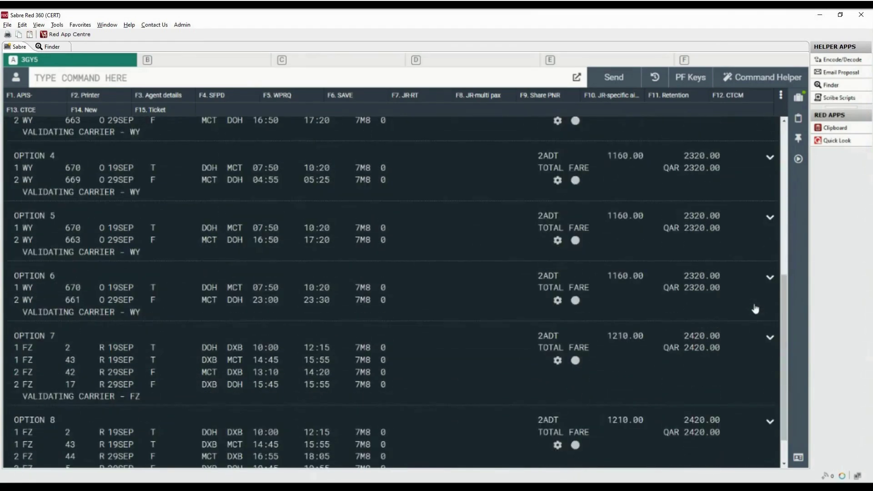
scroll(755, 310, down, 1)
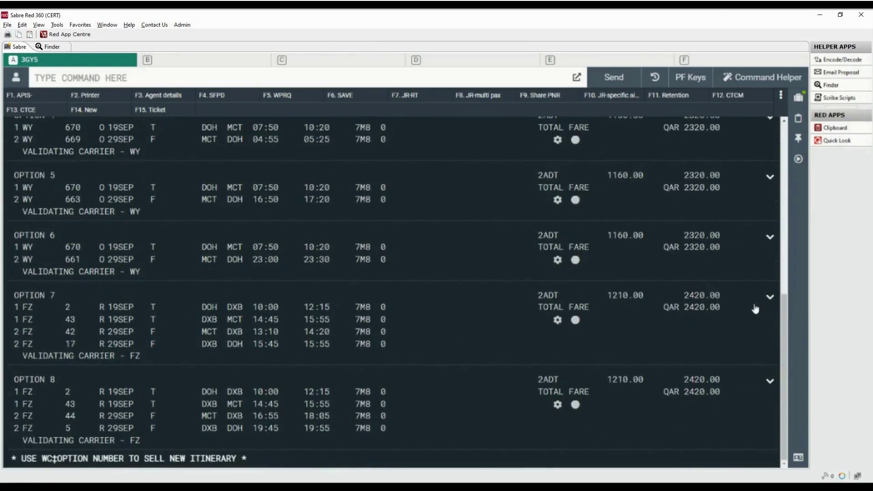
scroll(756, 309, up, 6)
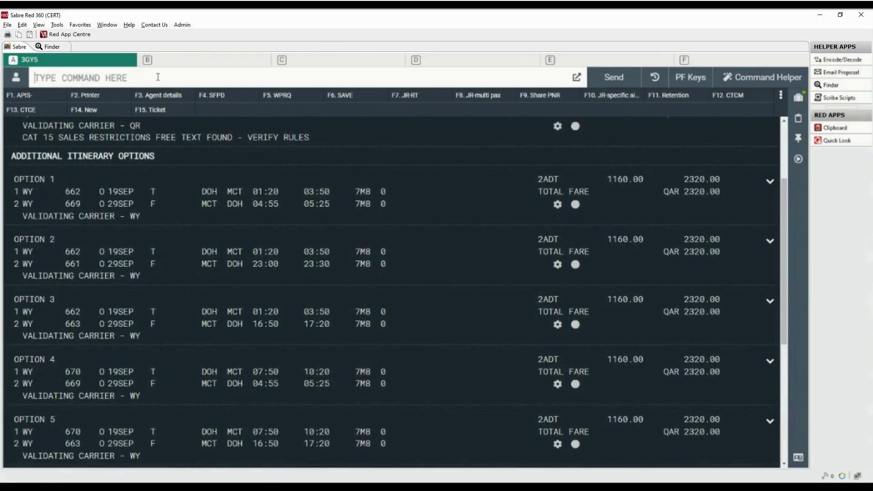
Step: Sell option 1 in place of the current itinerary with WC¥1X and display the booked segments with *I
text(WC)
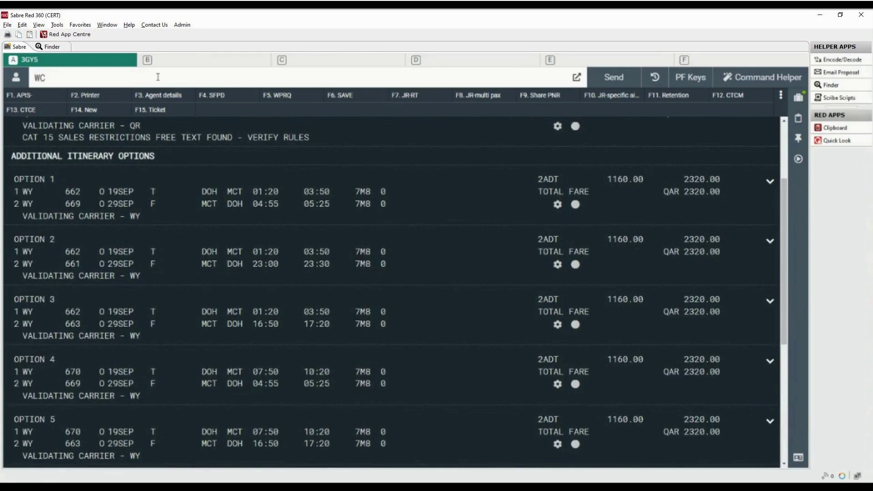
text(¥1X)
key(Return)
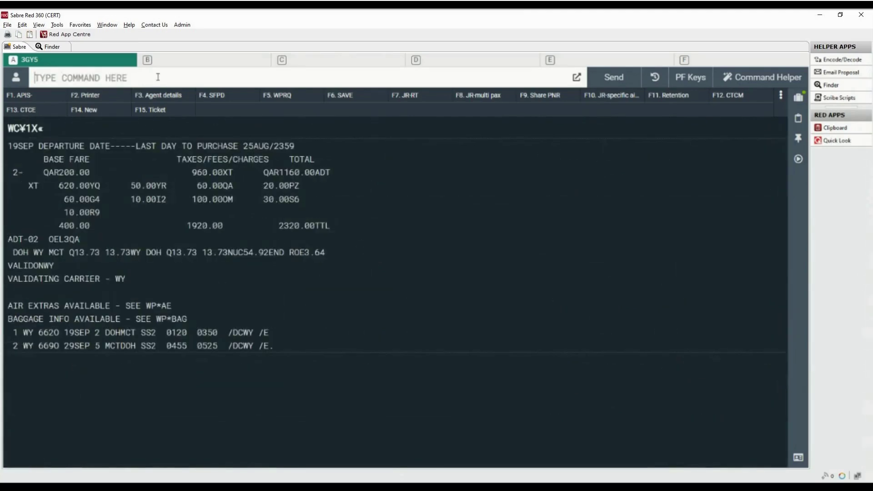
text(*)
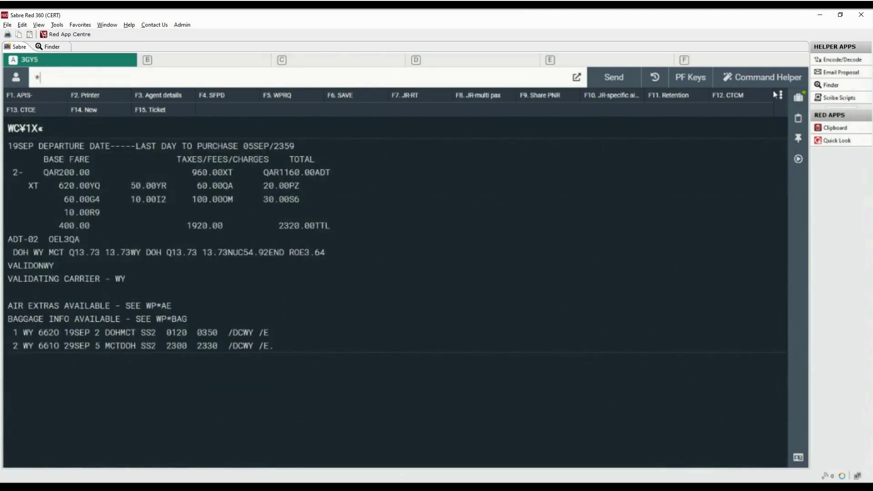
text(I)
key(Return)
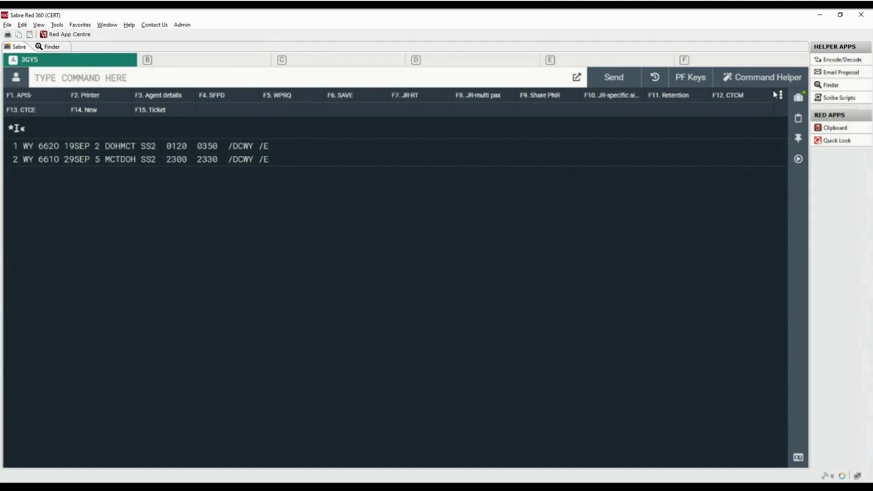
Step: Price the itinerary for one adult, one child and one infant with WPPADT/CNN/INF
text(WP)
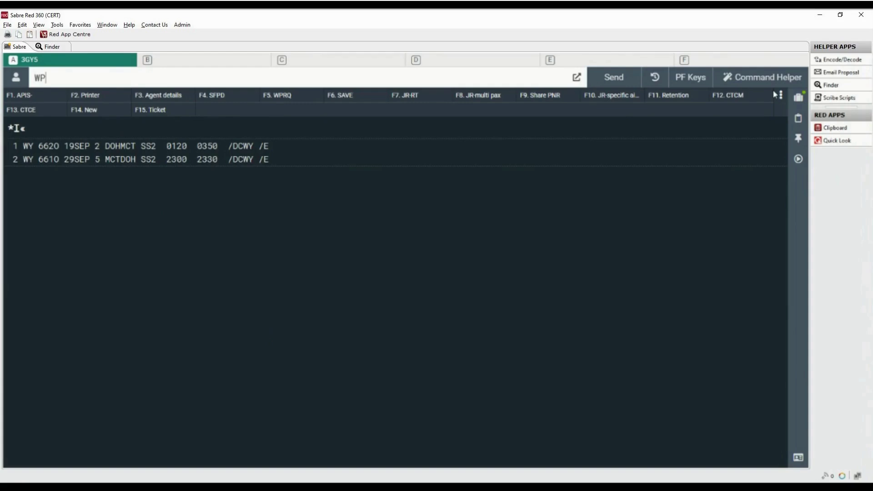
text(PADT/CNN/INF)
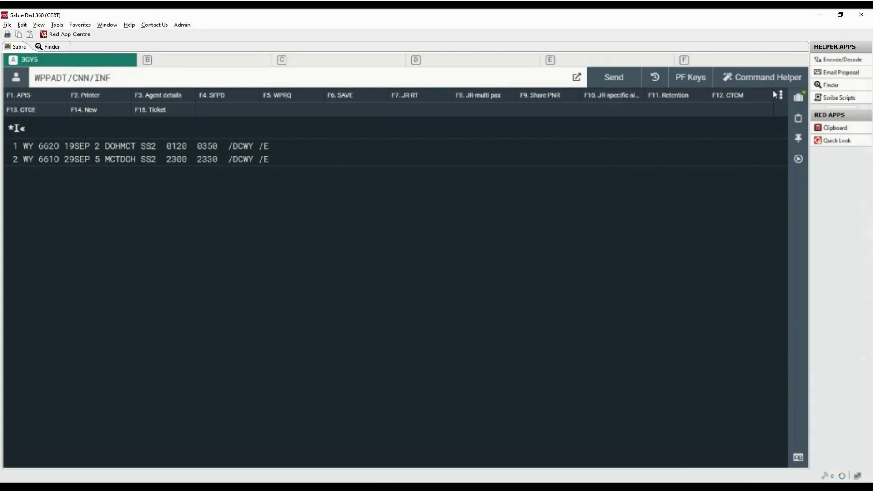
key(Return)
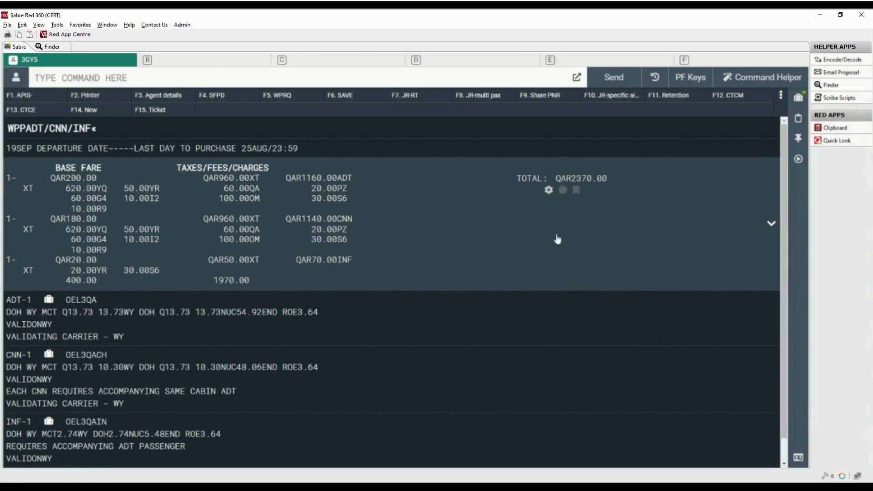
Step: Examine the adult, child and infant fare sections, including each baggage allowance and the child and infant fare basis codes
double_click(9, 300)
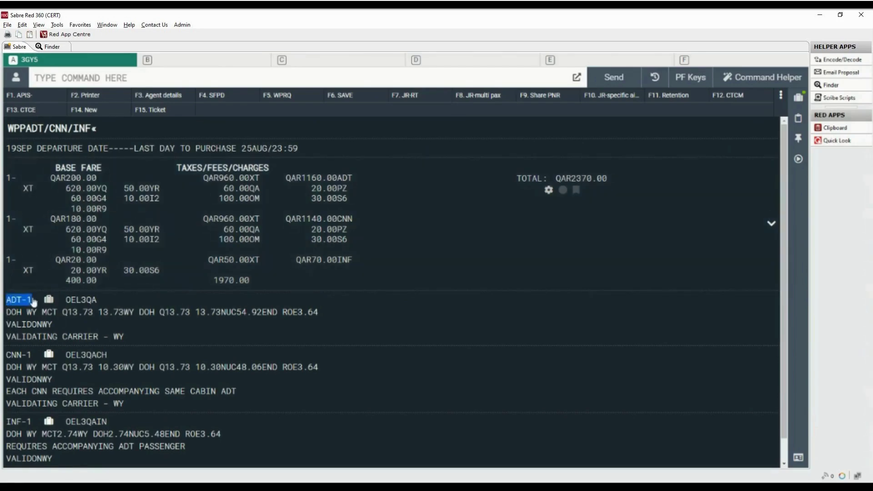
mouse_move(50, 305)
click(9, 357)
drag(9, 357, 33, 359)
mouse_move(51, 360)
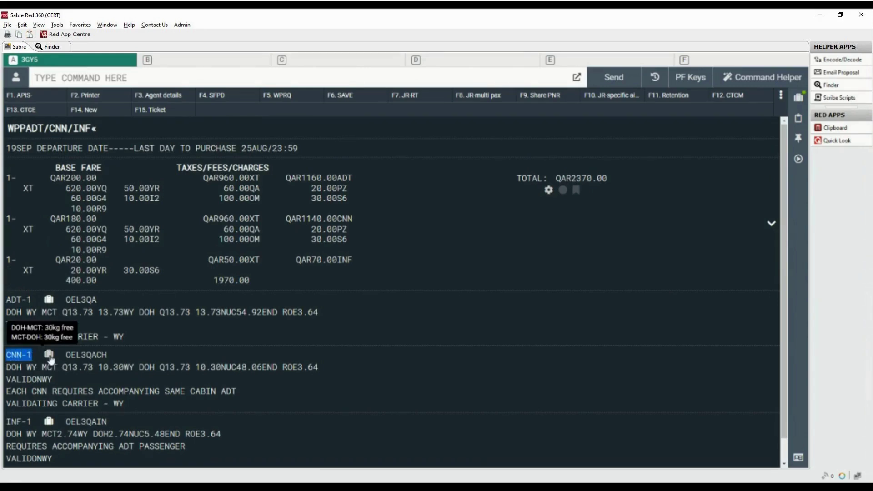
drag(66, 358, 112, 360)
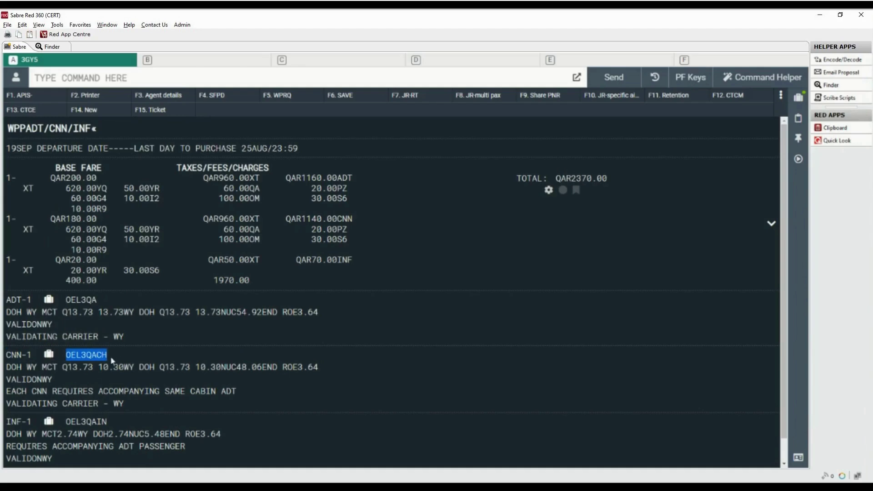
click(19, 422)
drag(12, 422, 31, 422)
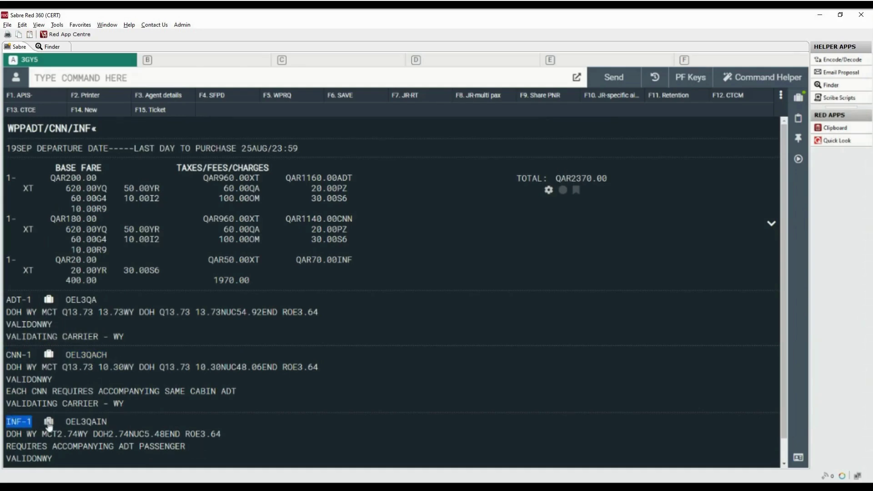
mouse_move(49, 425)
drag(66, 422, 124, 427)
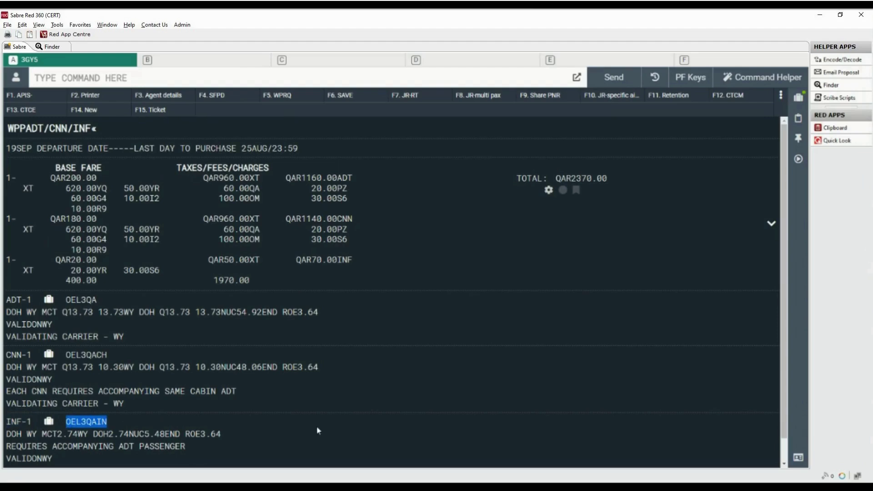
Step: Display the detailed fare and tax breakdown with WPDF and review the passenger type and the YQ and YR carrier-imposed fees
click(226, 78)
text(WP)
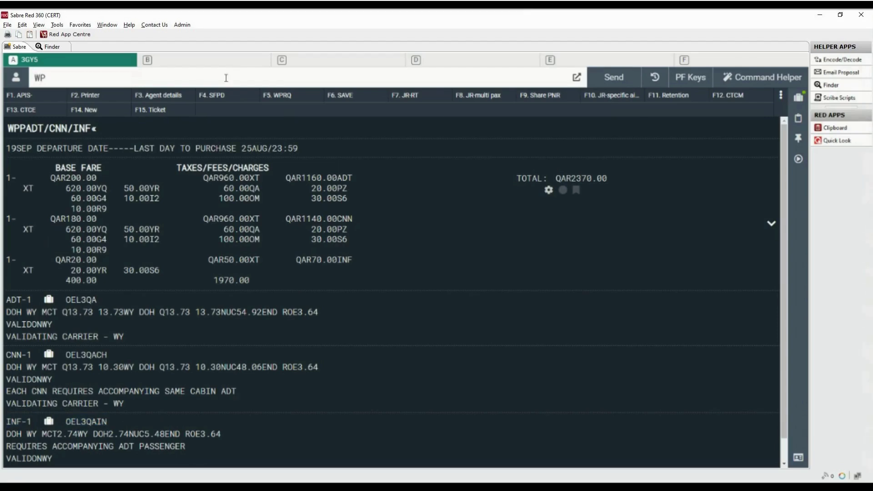
text(DF)
key(Return)
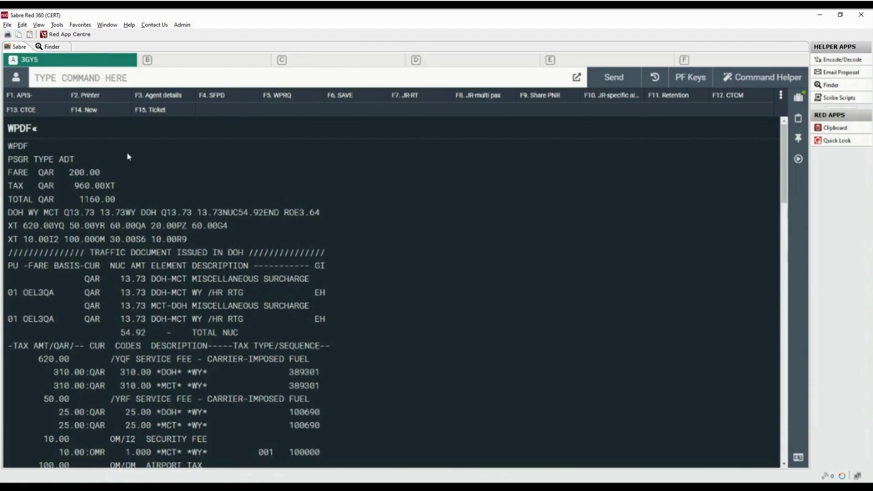
drag(8, 159, 108, 160)
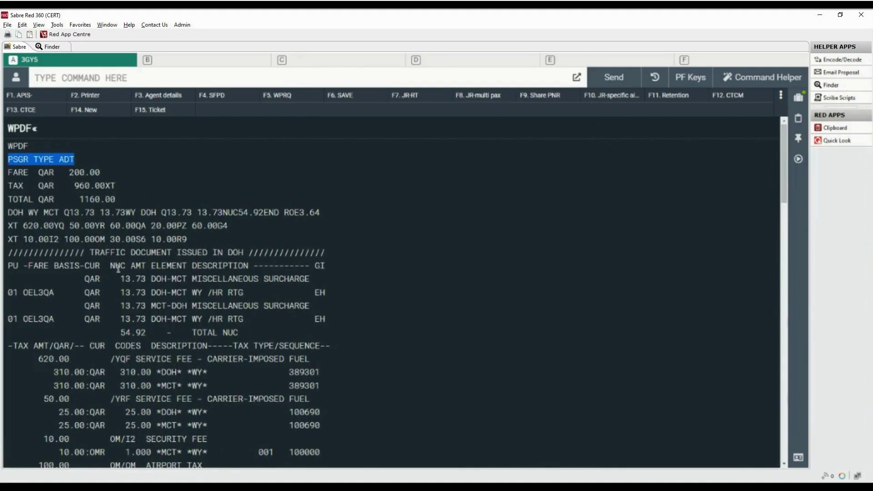
scroll(118, 269, down, 2)
scroll(117, 268, down, 2)
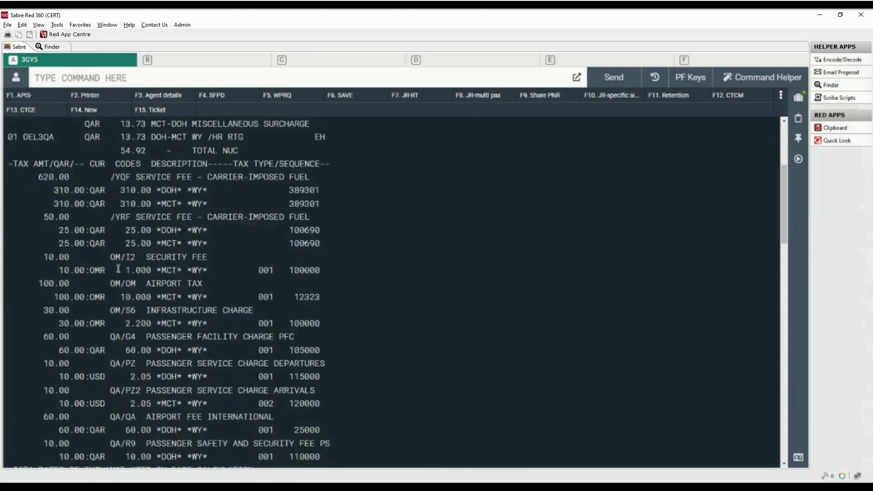
drag(39, 177, 192, 173)
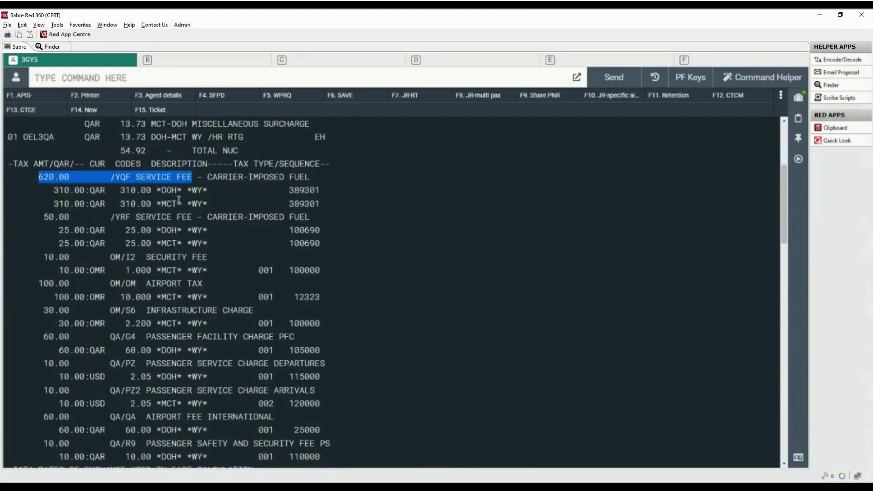
drag(44, 217, 197, 214)
scroll(507, 347, down, 4)
Step: Display the penalty rules for the adult fare with WPRD*PADT¥PE and review the passenger type and the change and cancellation conditions
text(WP)
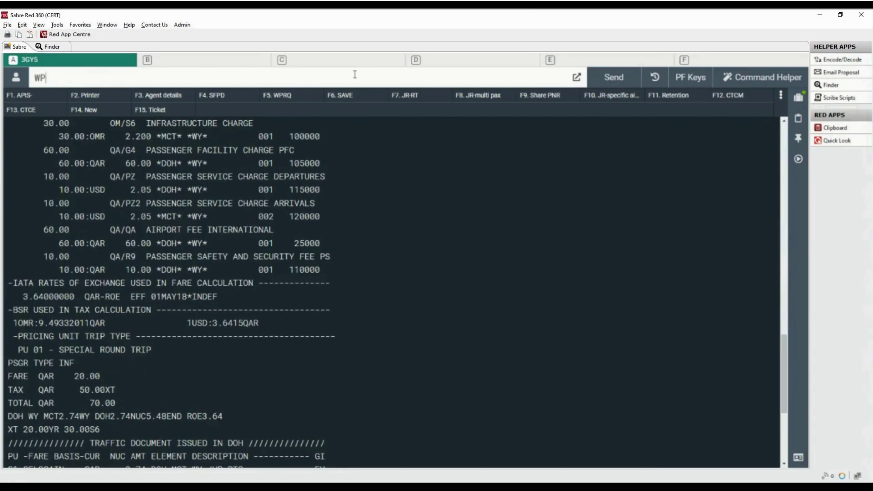
text(RD*PADT¥PE)
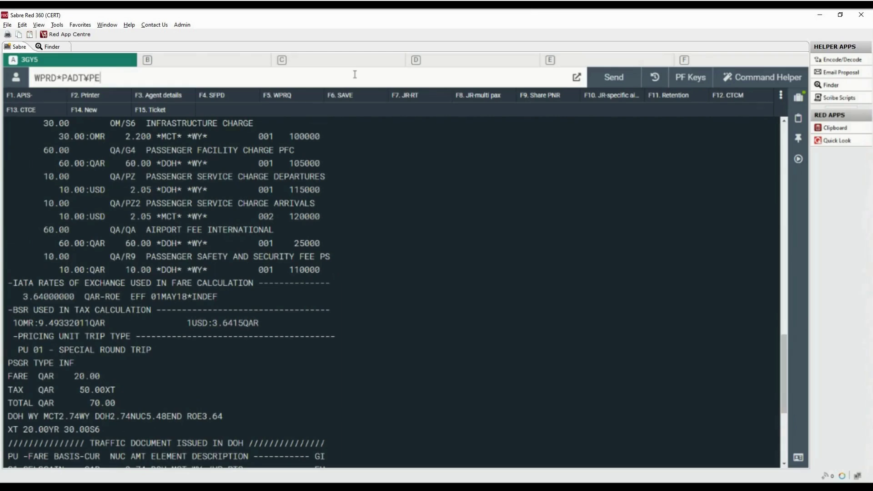
key(Return)
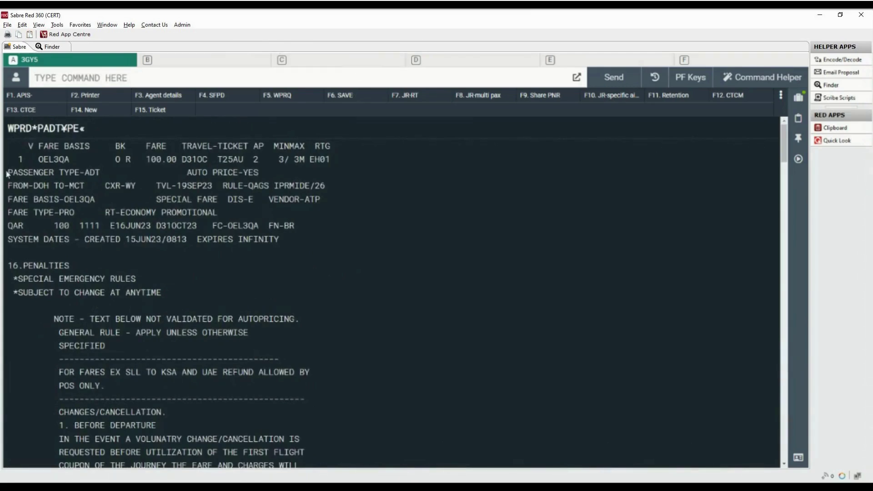
drag(7, 173, 100, 174)
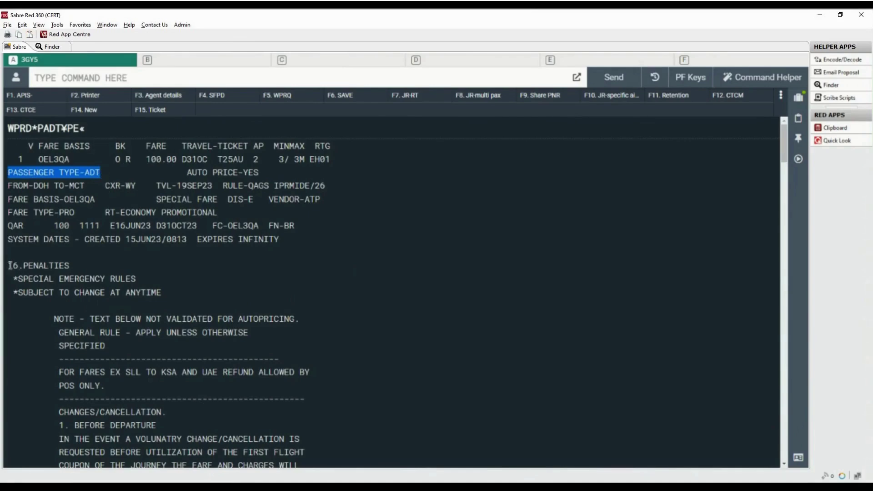
drag(9, 265, 69, 266)
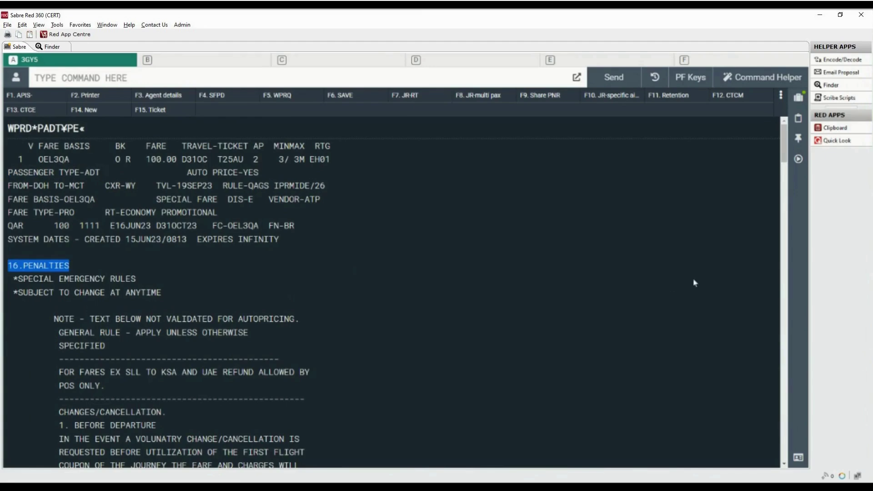
scroll(785, 155, down, 2)
drag(787, 166, 789, 175)
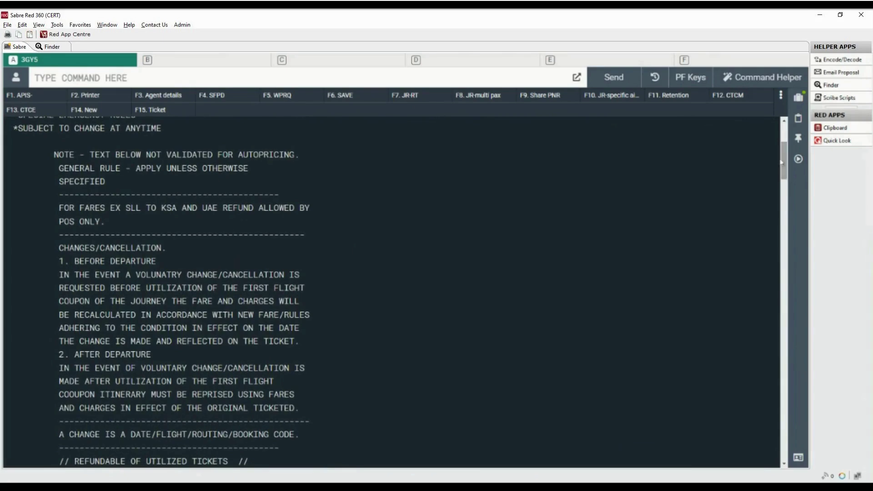
Step: Display the booked DOH–MCT segments with *I and price them at the lowest fare regardless of availability with WPNCS
click(334, 80)
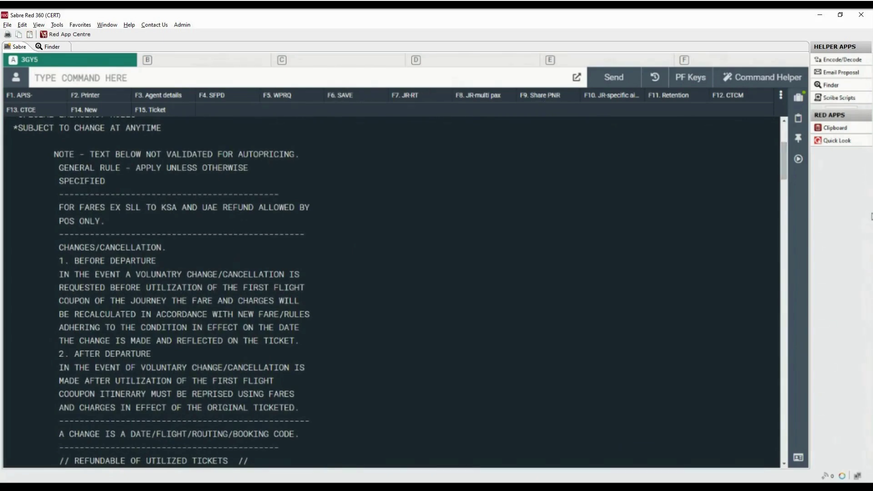
text(*I)
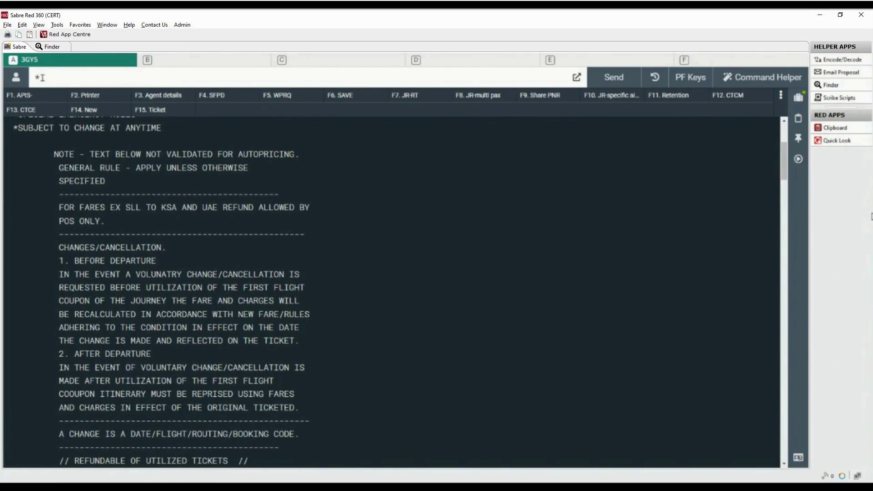
key(Return)
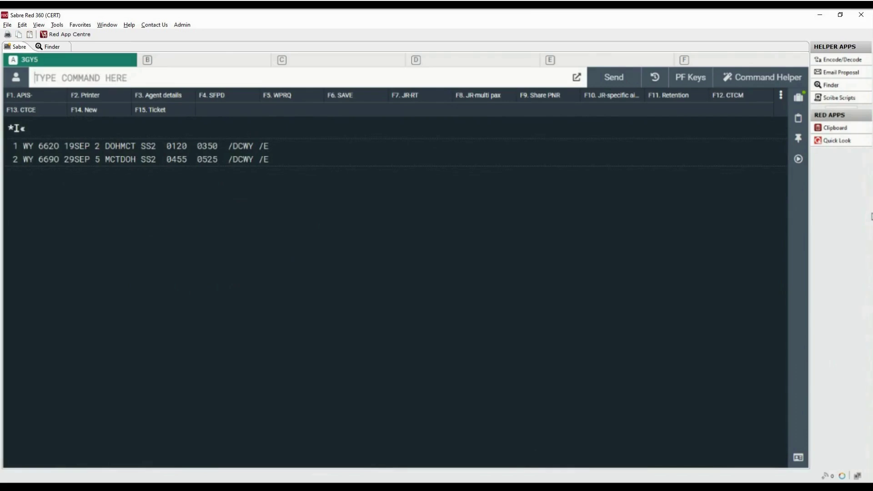
text(WPNC)
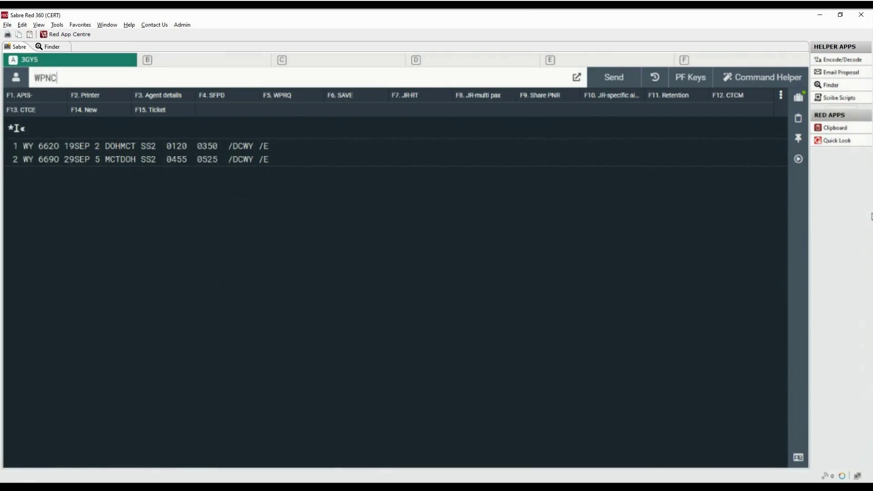
text(S)
key(Return)
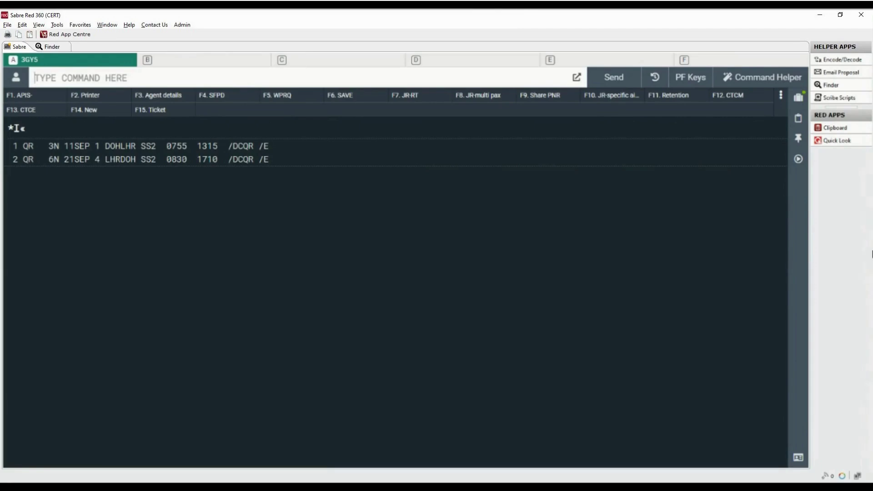
Step: Price only segment 1, the QR flight from DOH to LHR, with WPS1
text(WP)
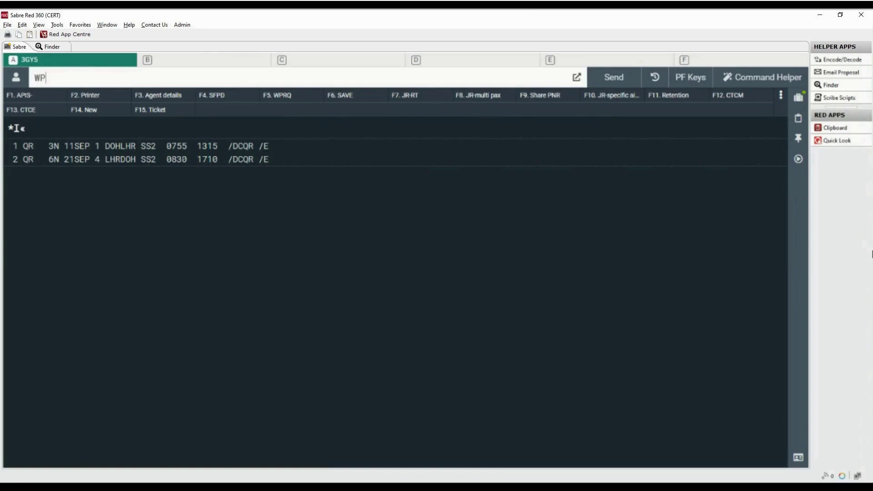
text(S1)
key(Return)
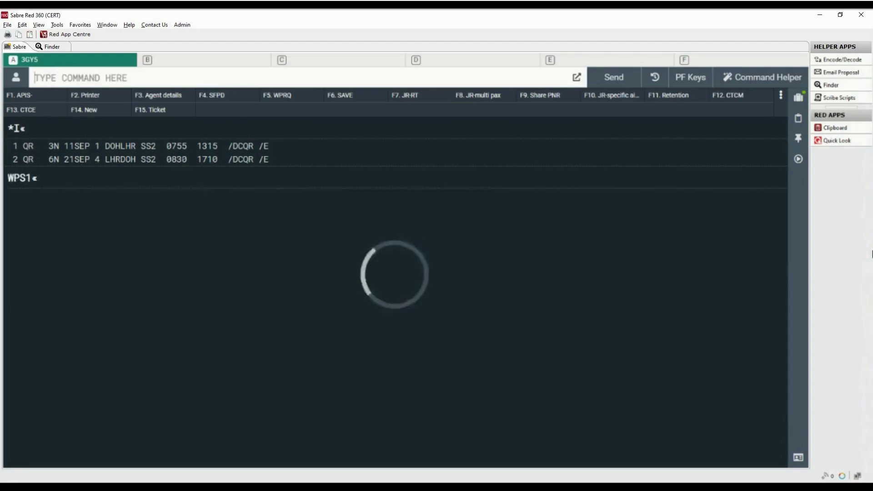
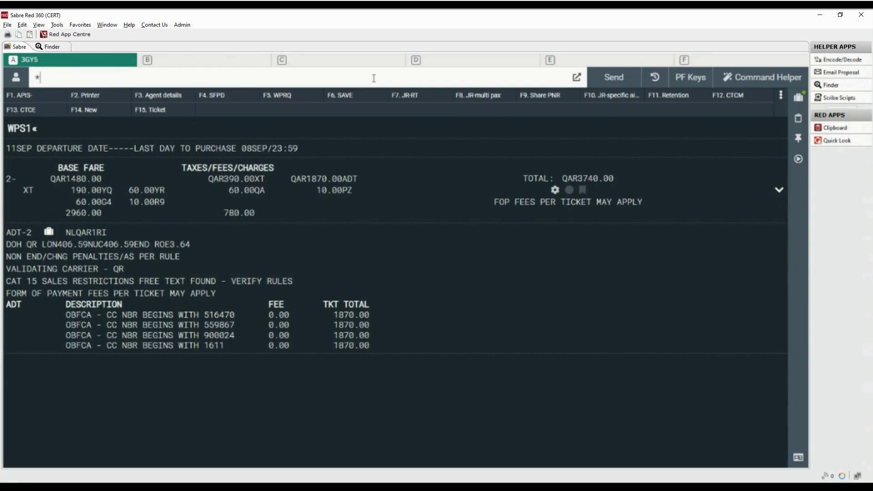
Step: Redisplay the DOH–LHR round trip with *I and price it for one adult, one child and one infant with WPPADT/CNN/INF
text(I)
key(Return)
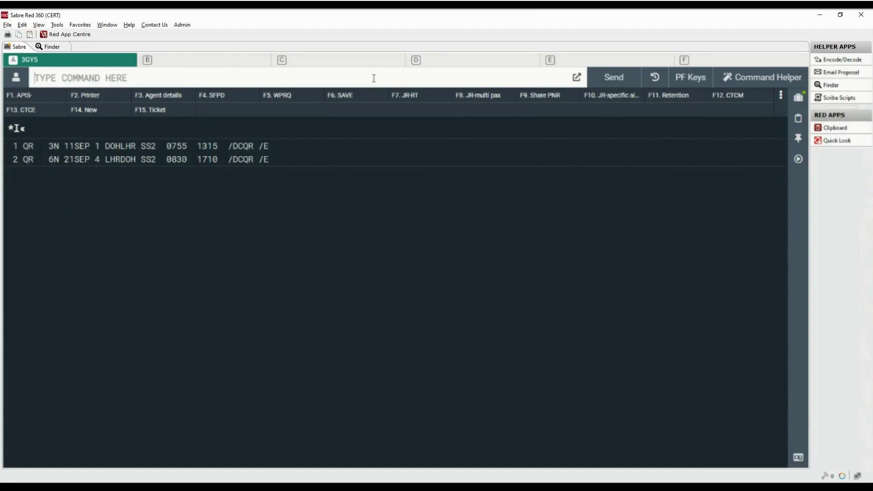
text(WP)
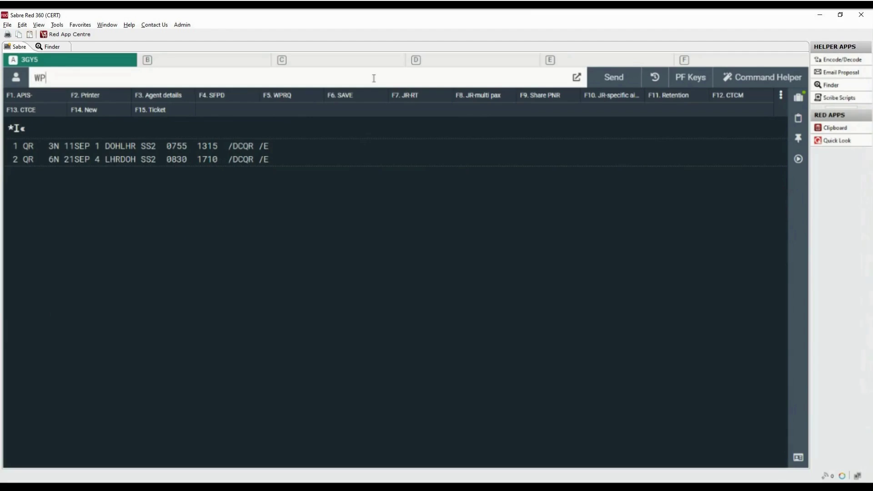
key(Return)
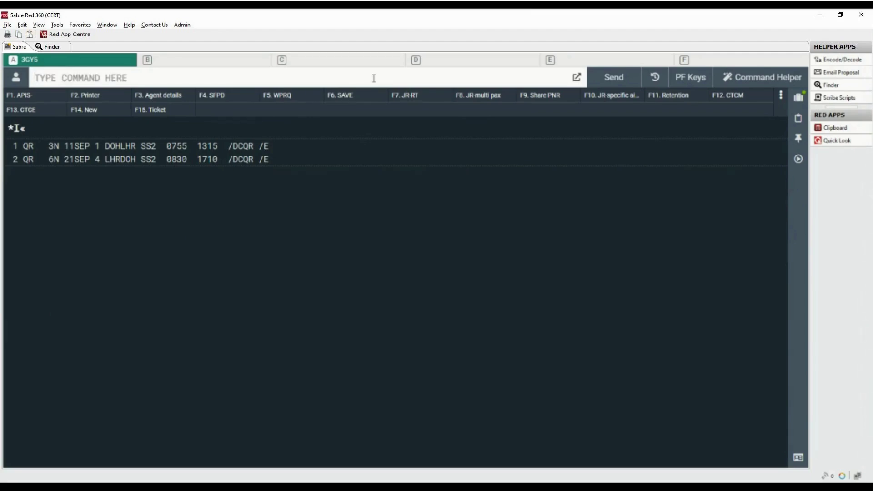
text(WP)
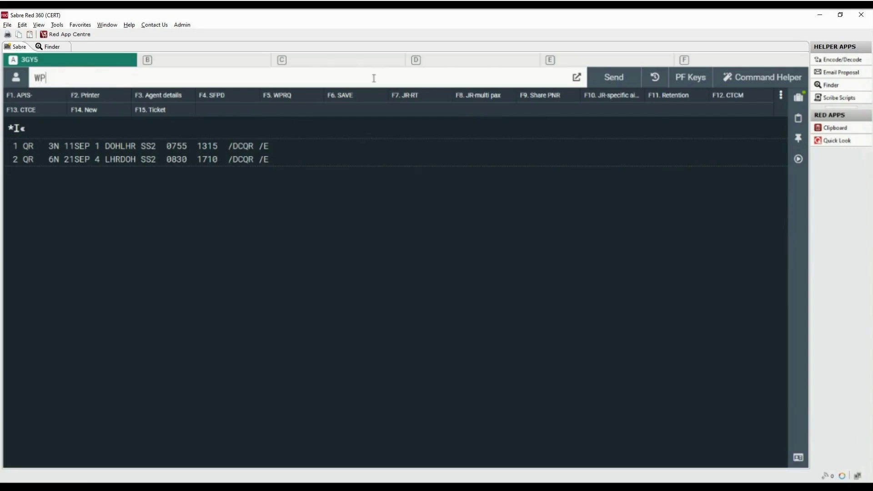
text(PADT/CNN/)
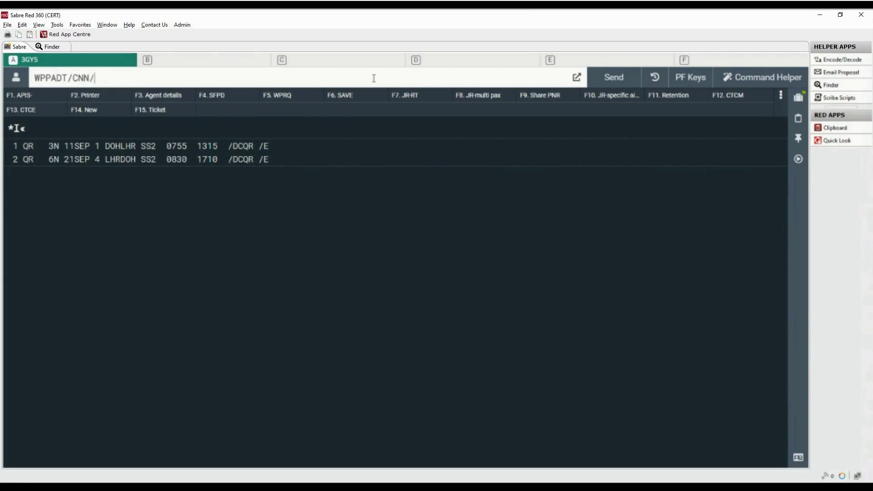
text(INF)
key(Return)
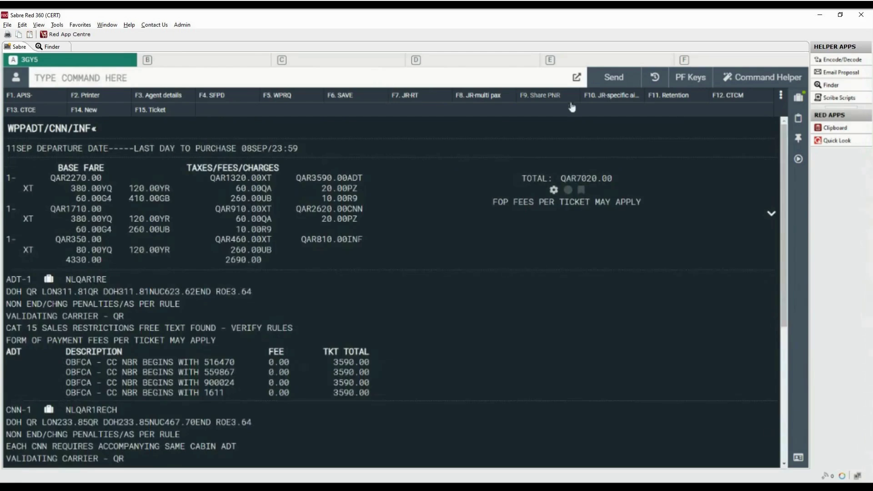
Step: Expand the price quote details and compare the refund, exchange and stay conditions for the infant, accompanied child and adult fares
click(771, 216)
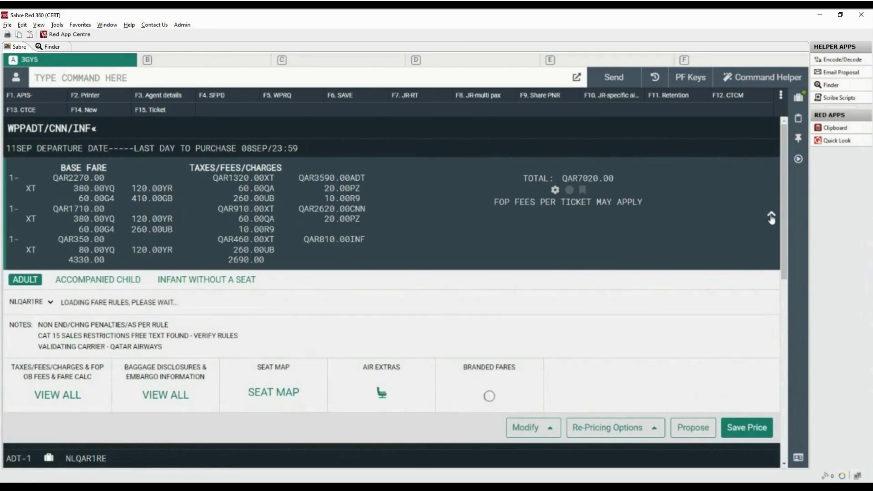
click(226, 283)
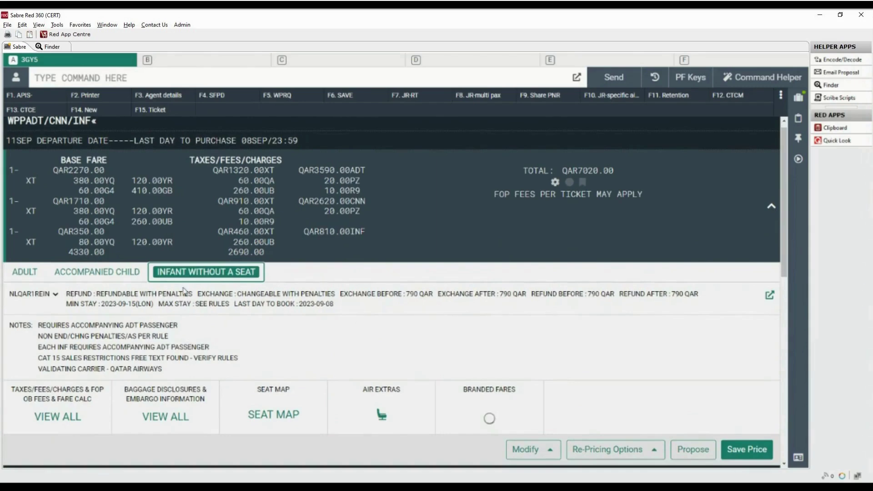
click(115, 274)
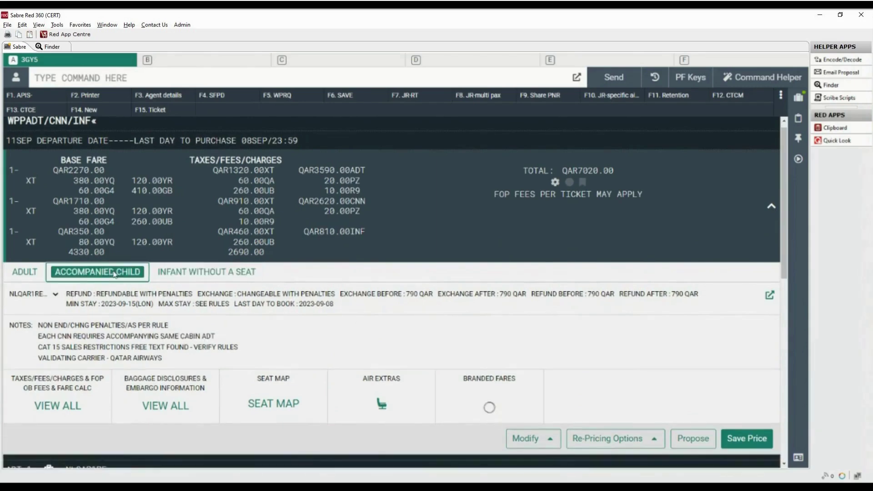
click(25, 273)
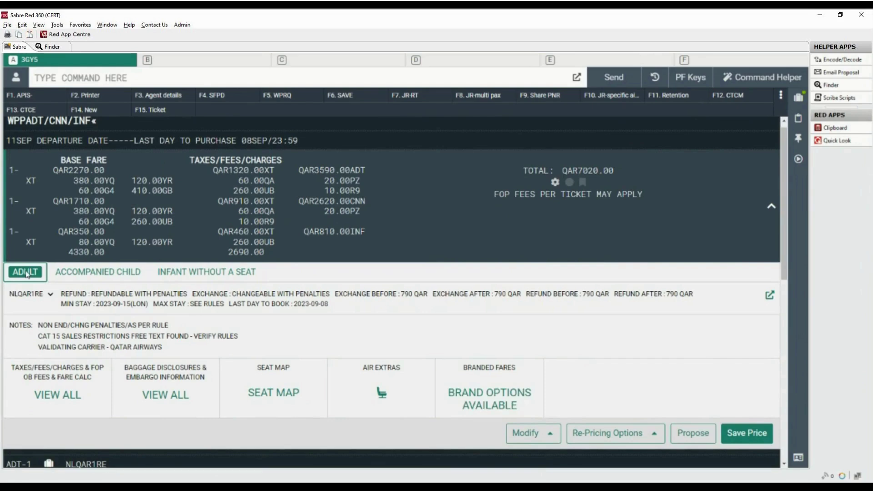
Step: Review the adult taxes and fare calculation and the taxes for the accompanied child and infant without a seat
click(62, 396)
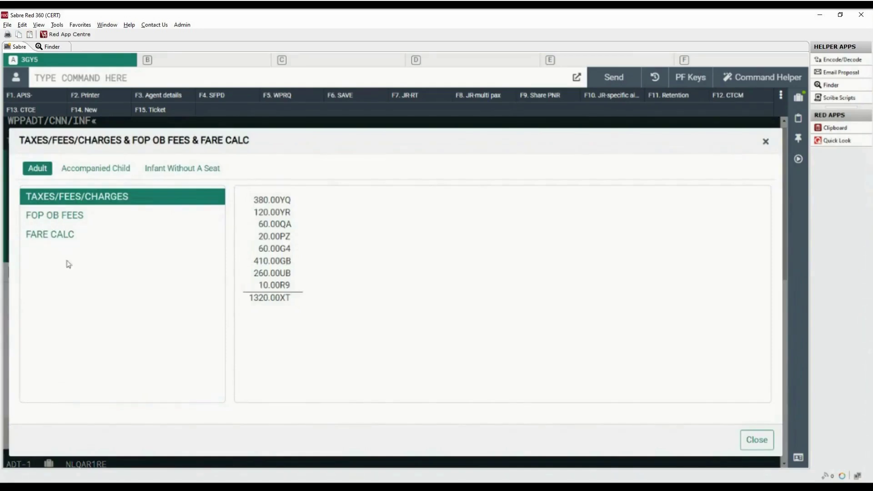
click(71, 237)
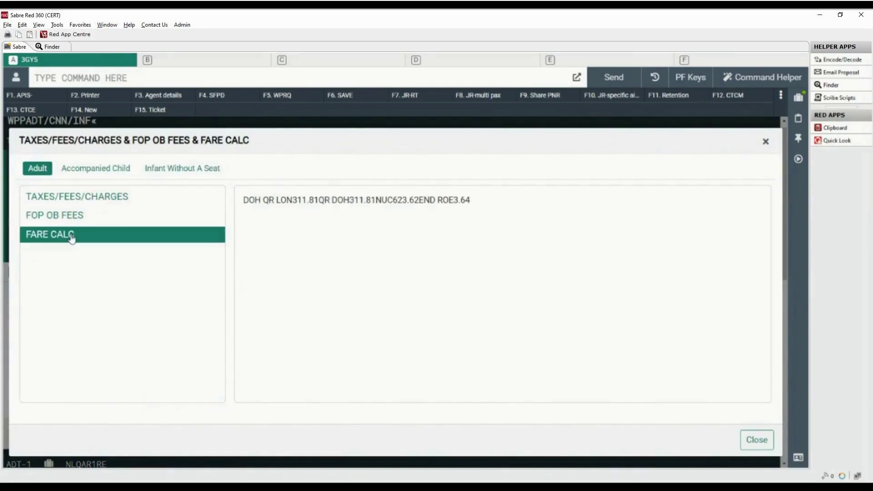
click(110, 176)
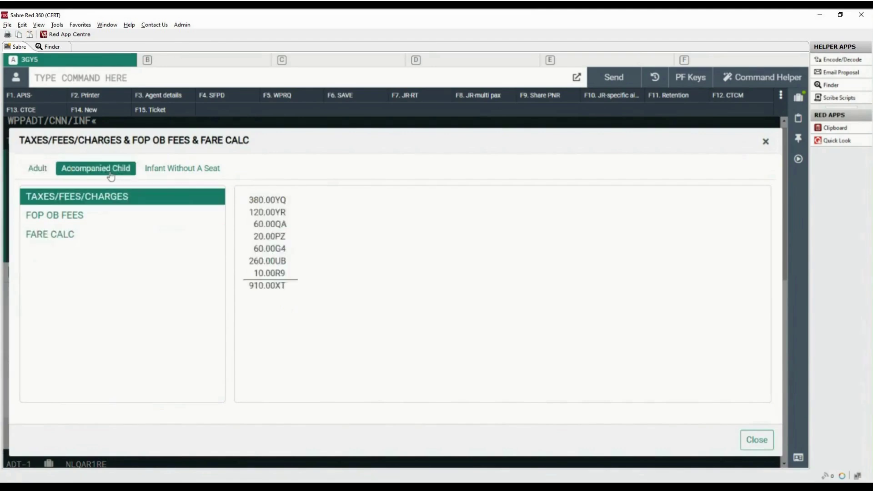
click(196, 174)
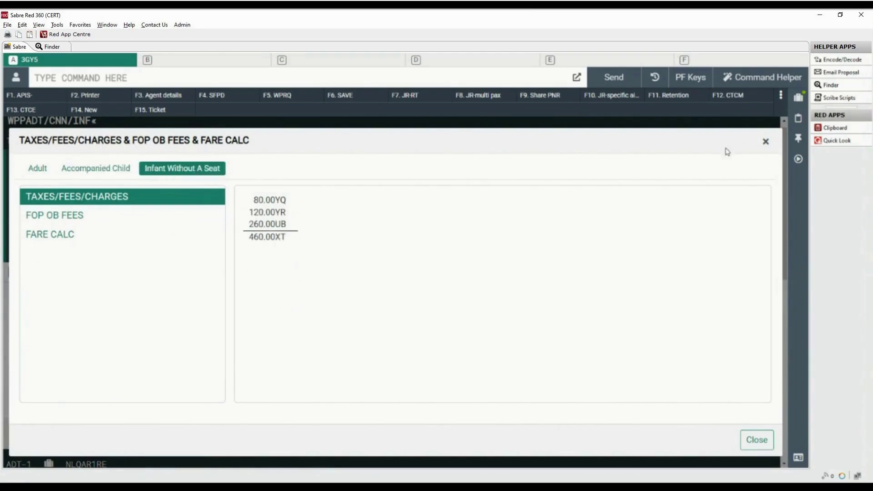
click(766, 142)
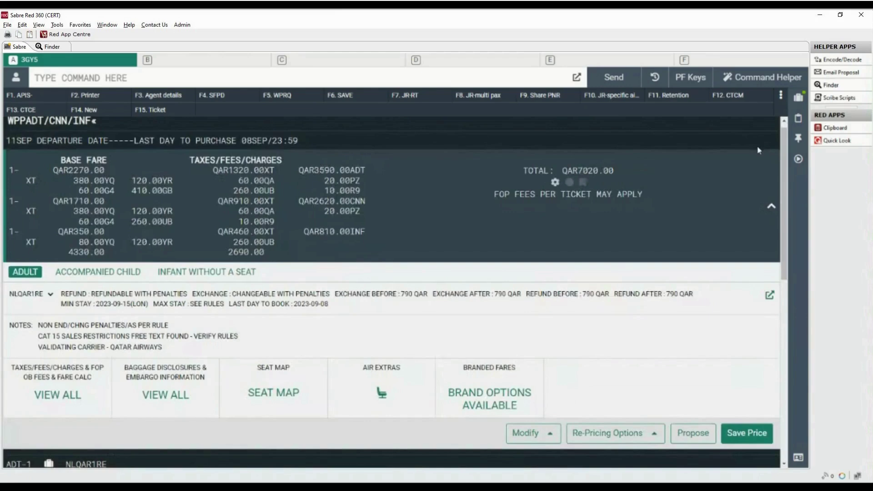
Step: Review the baggage allowance and carry-on information for the adult, accompanied child and infant without a seat
click(174, 403)
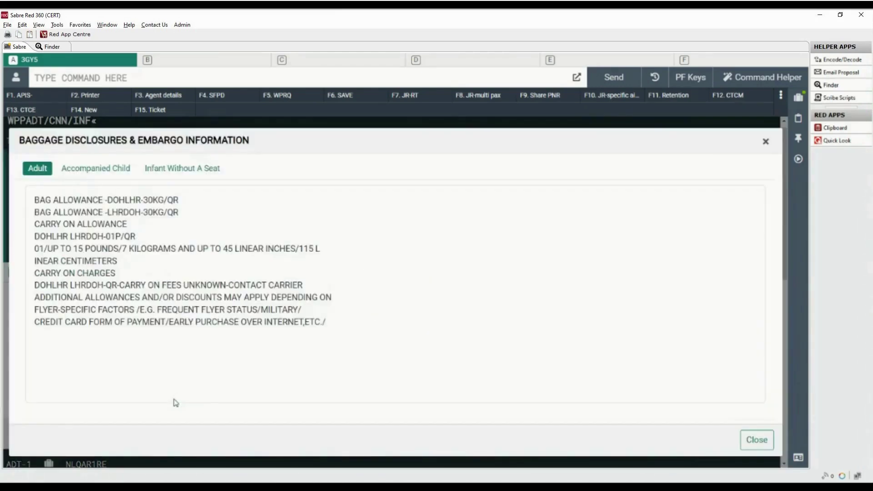
click(107, 172)
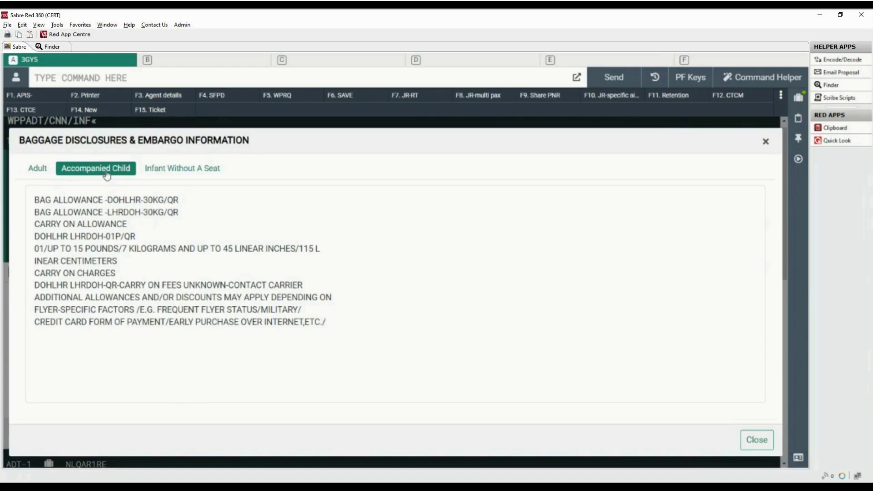
click(191, 173)
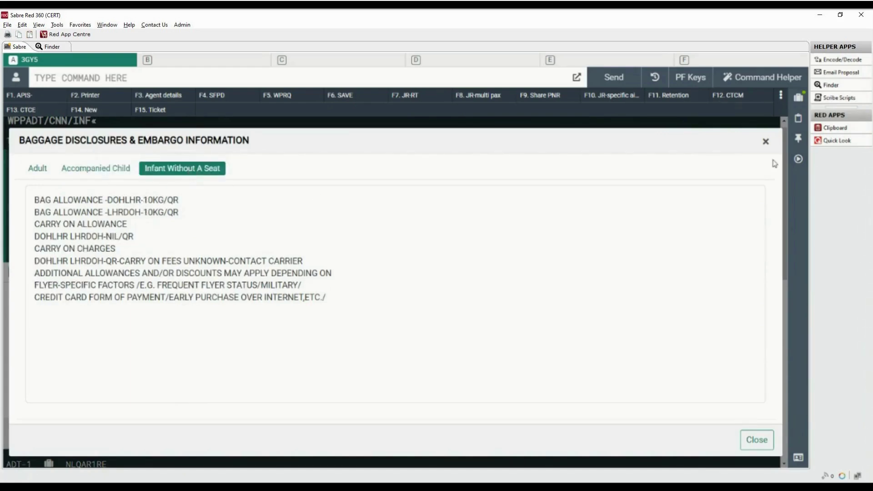
click(767, 143)
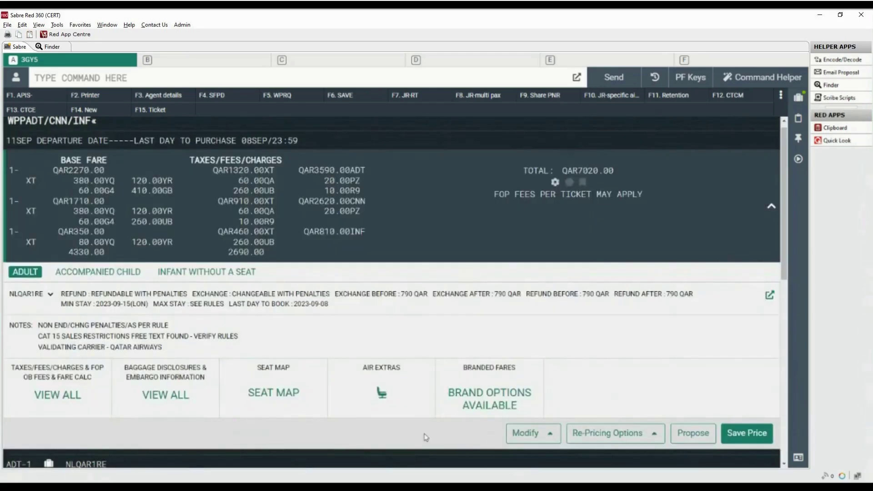
Step: Examine the seat map of the DOH–LHR flight QR 3, including its view-only notice, passenger list and seat legend
click(275, 394)
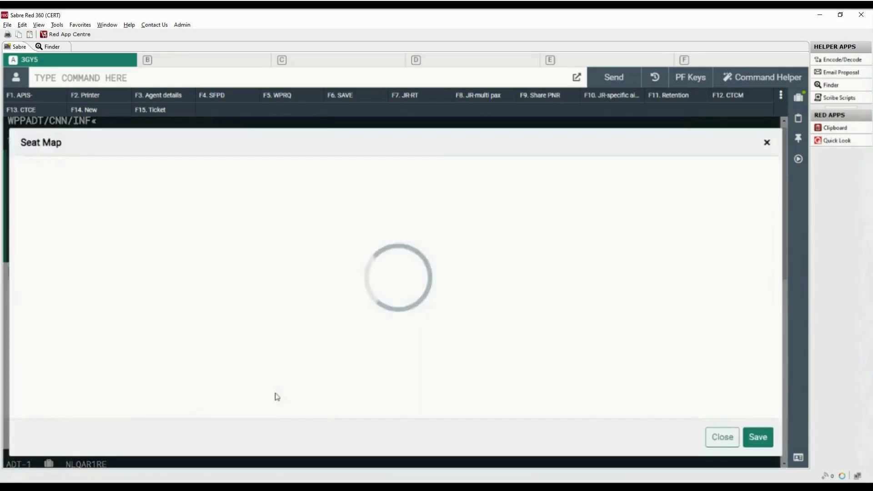
drag(264, 200, 363, 203)
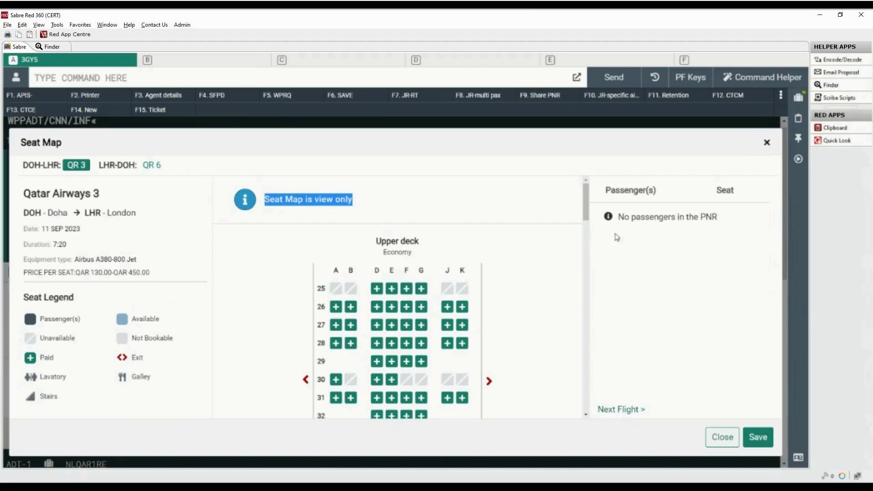
drag(618, 217, 731, 221)
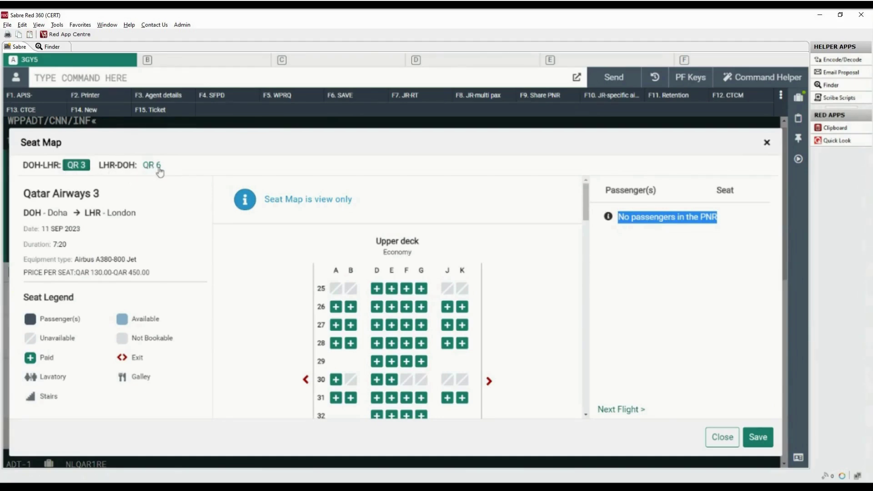
drag(24, 298, 83, 302)
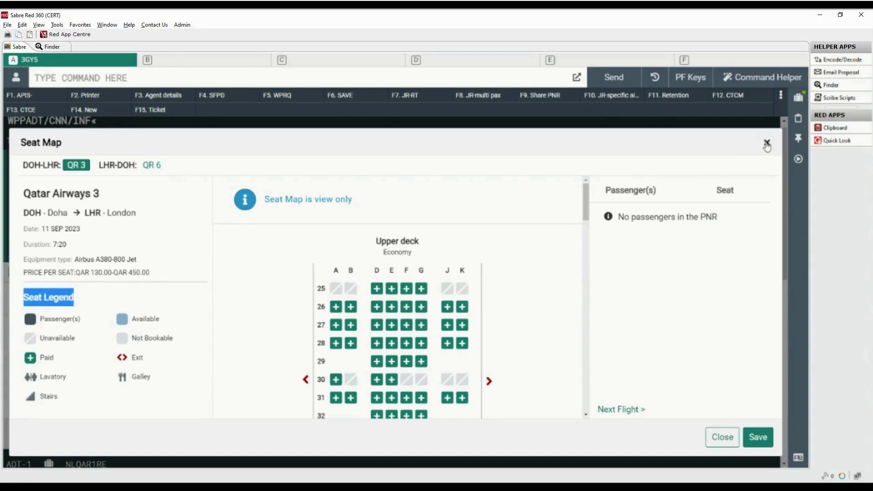
click(767, 143)
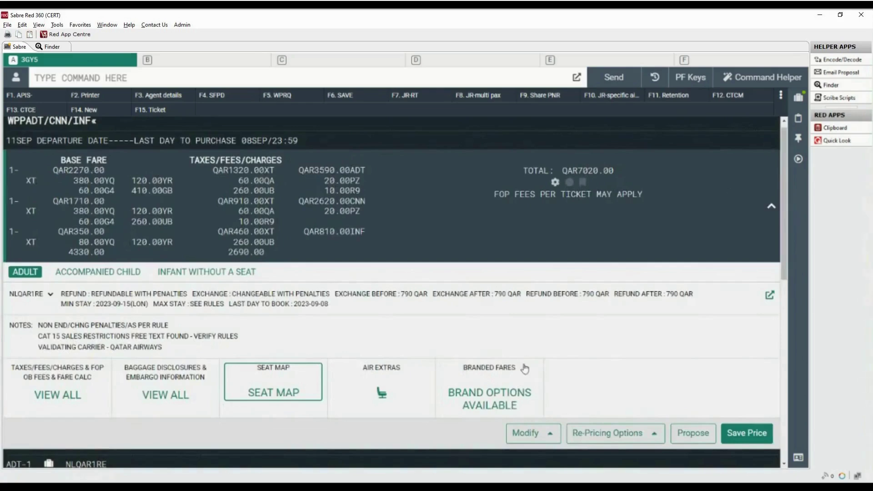
Step: Review the air extras for the DOH–LHR flight, checking the seat assignment prices and the passenger list
click(383, 395)
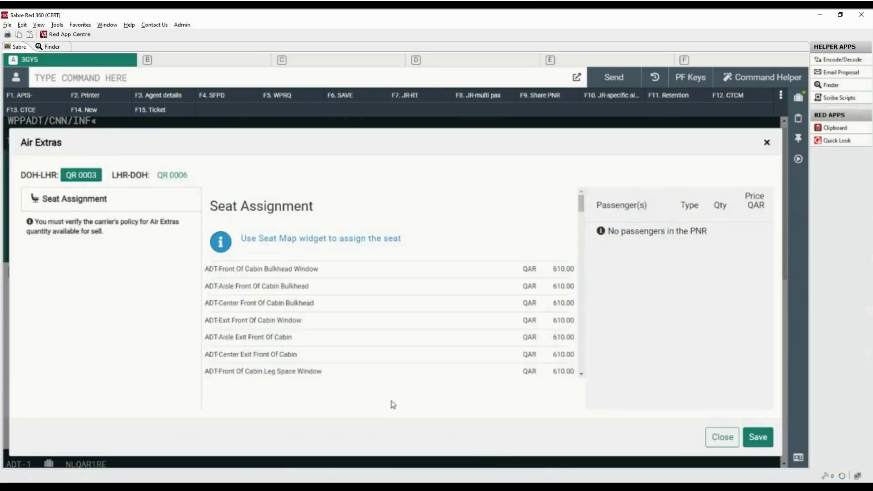
drag(608, 232, 716, 232)
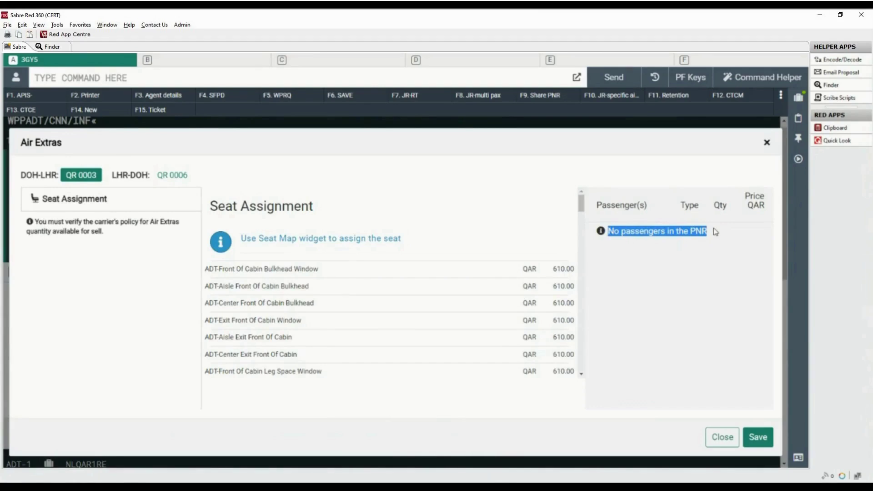
click(767, 144)
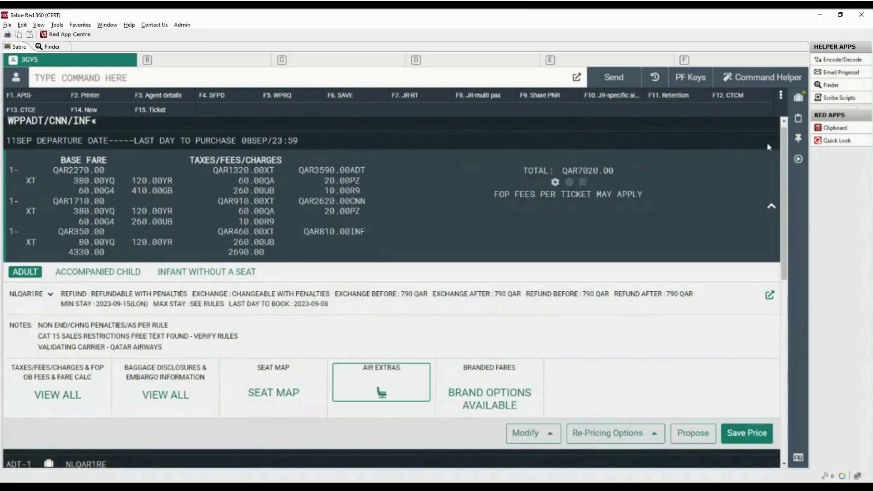
Step: Compare the Qatar Airways branded fares from economy to business and read the additional brand details for Economy Classic
click(506, 402)
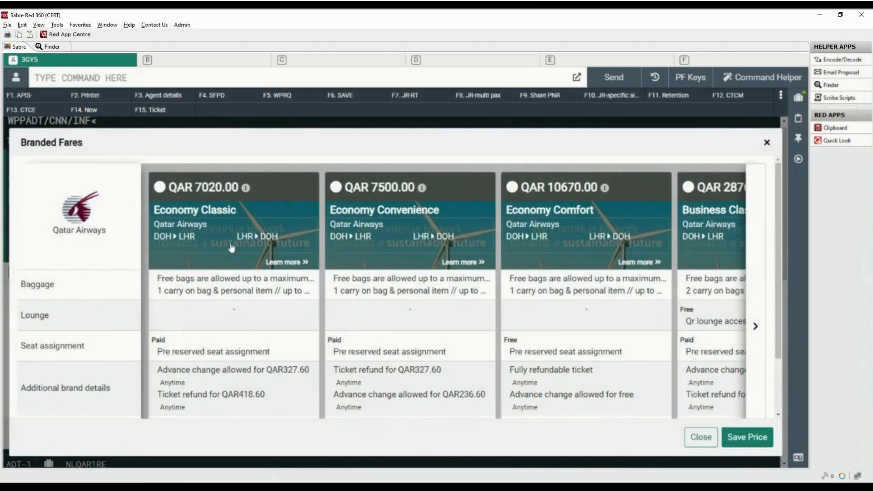
click(307, 264)
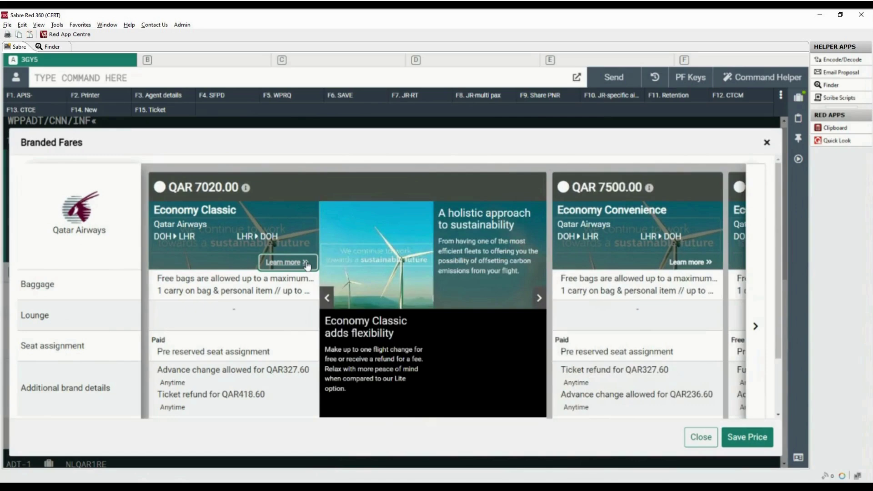
click(540, 299)
click(755, 326)
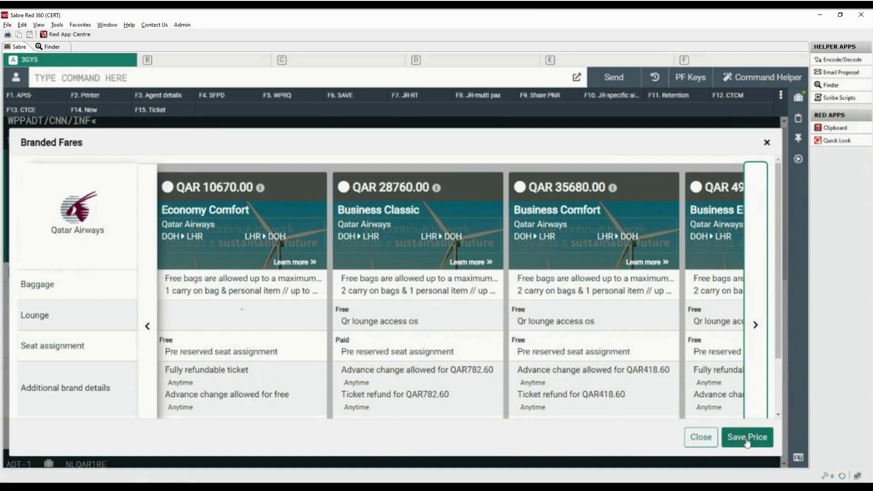
click(701, 438)
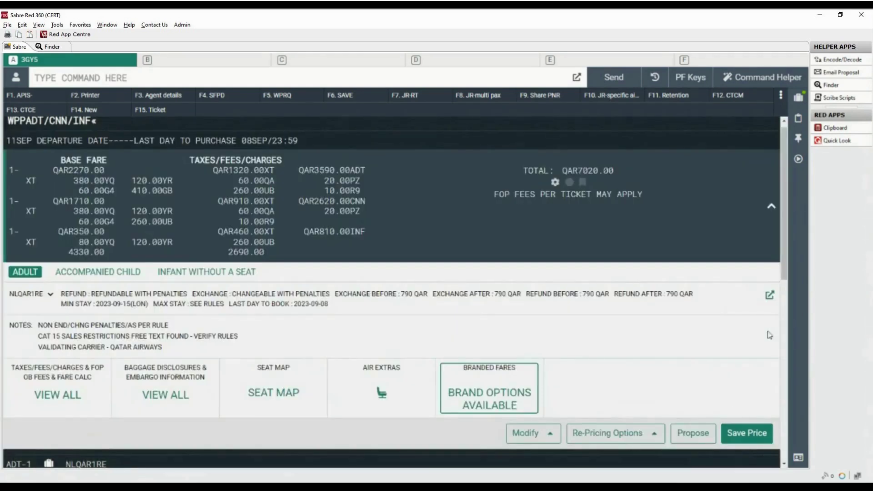
Step: Open the adult fare rules for DOH–LHR fare NLQAR1RE and display the rules for duplicate fare code 1
click(769, 296)
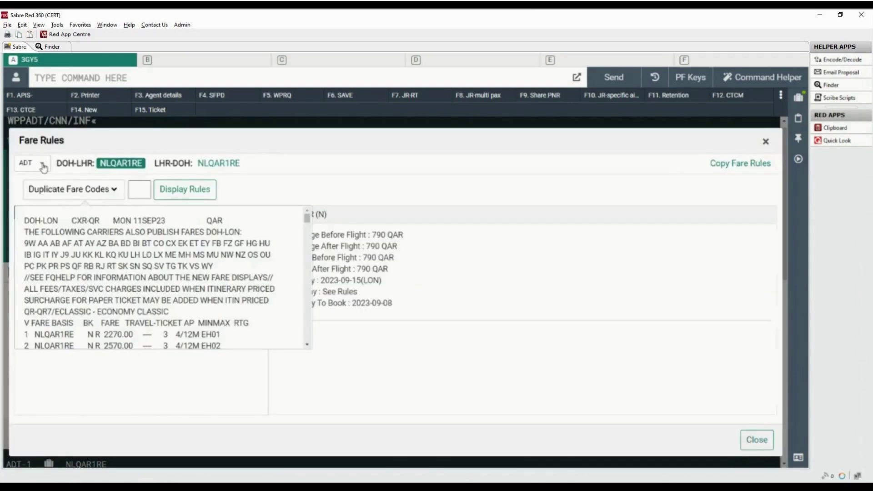
click(43, 166)
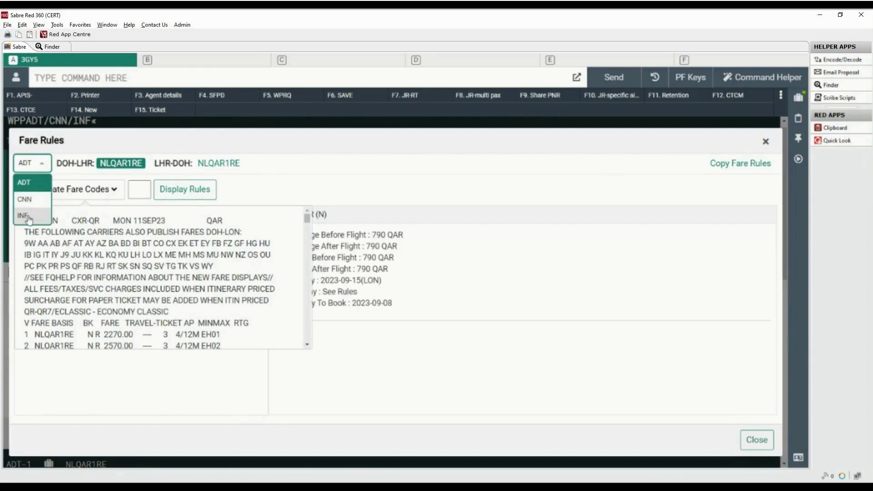
click(49, 183)
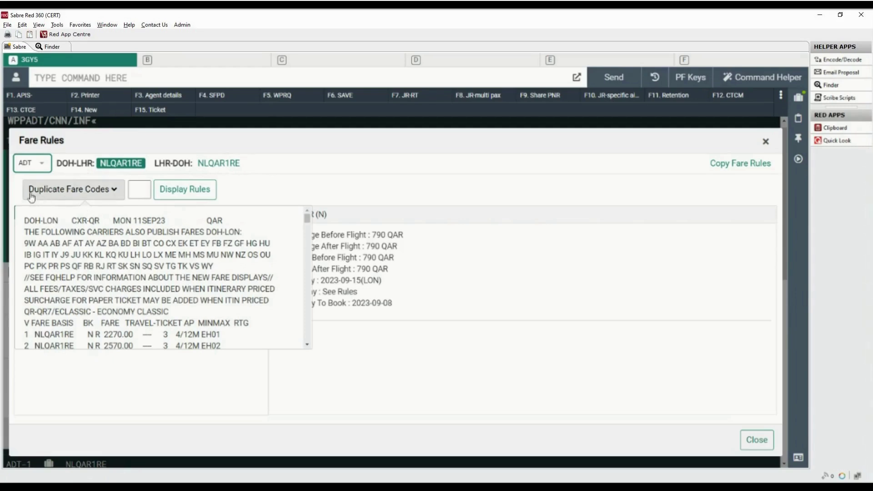
scroll(81, 301, down, 1)
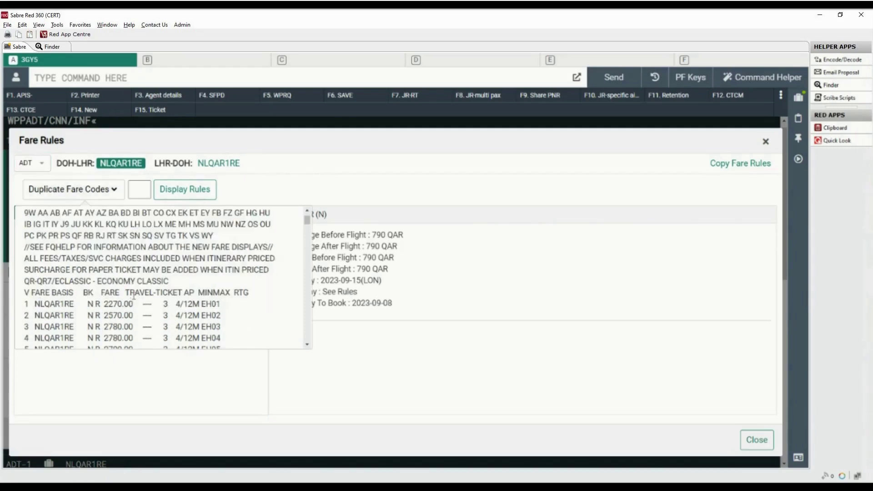
click(139, 194)
text(1)
click(184, 193)
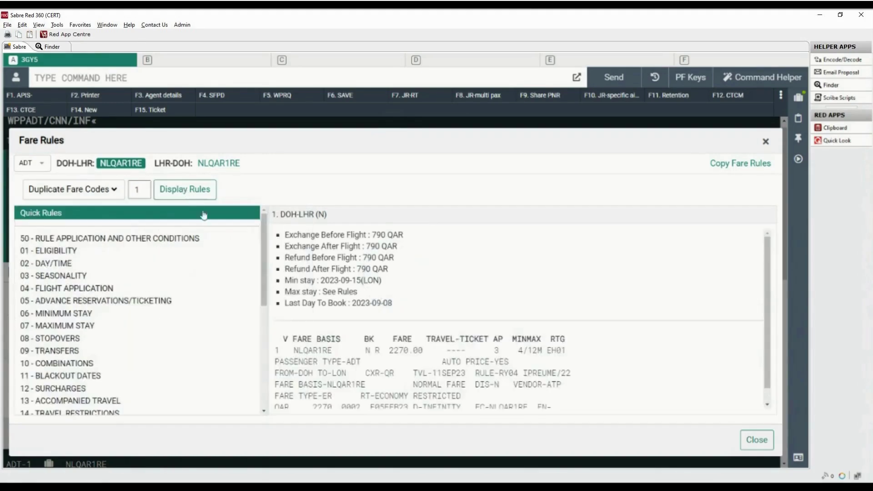
Step: Read category 16 Penalties for the cancellation, change and no-show conditions, and close the fare rules
drag(264, 255, 268, 305)
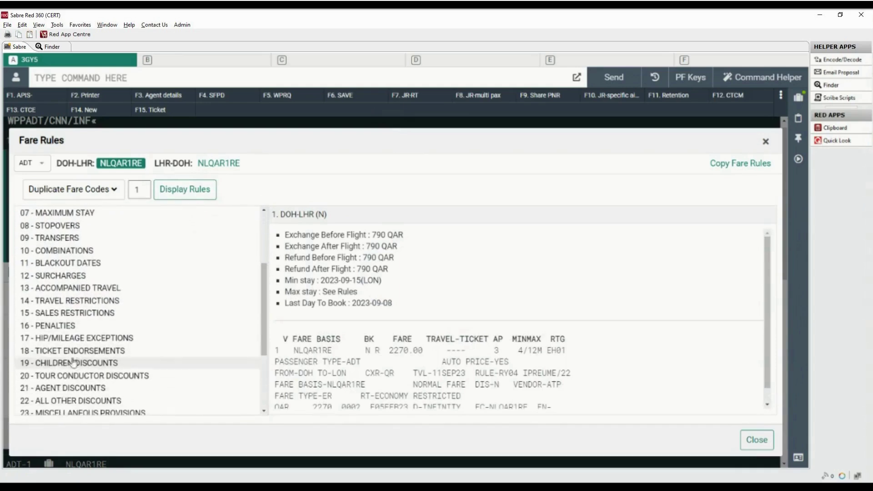
click(46, 327)
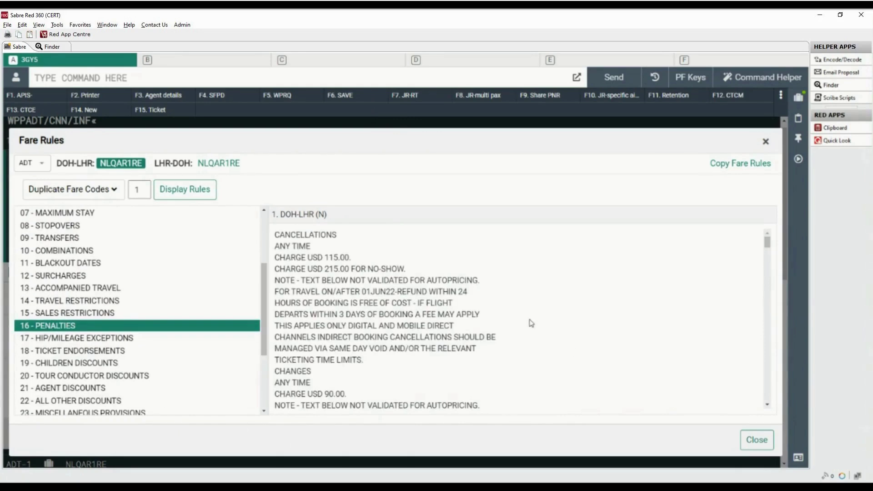
drag(768, 243, 769, 258)
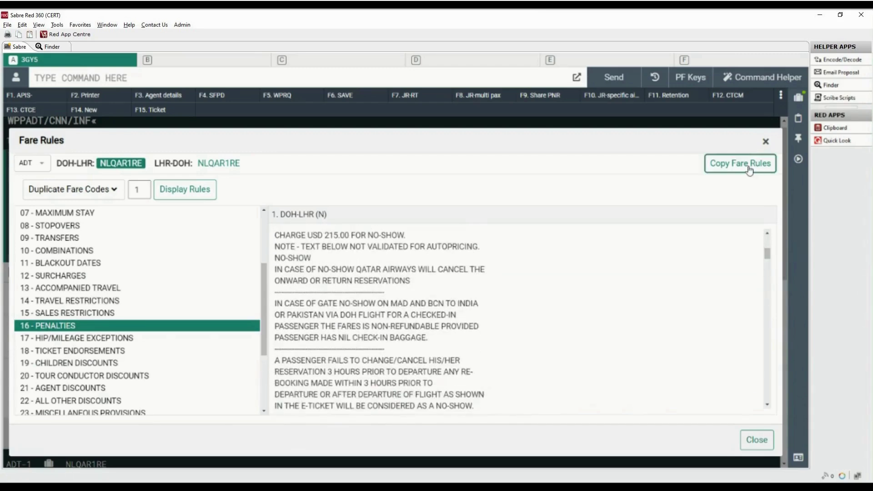
click(767, 143)
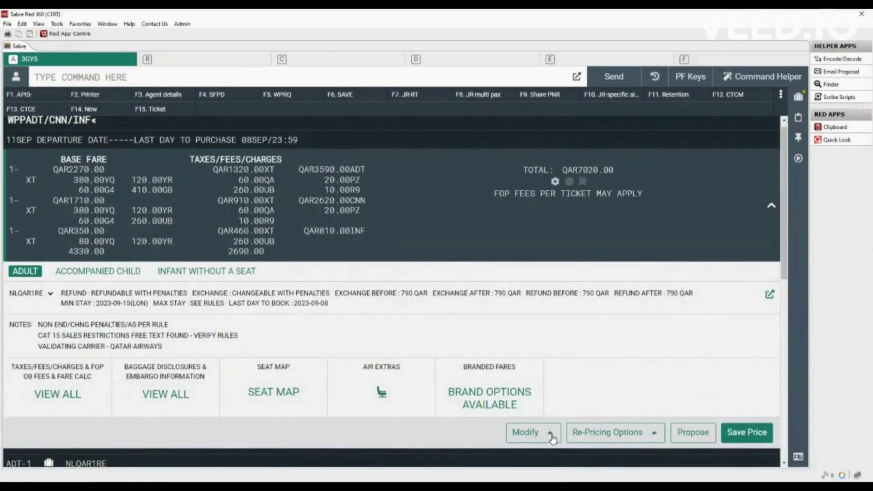
Step: Review the modification and re-pricing options, and examine Advanced Pricing's air segment and qualifier choices without repricing the itinerary
click(551, 435)
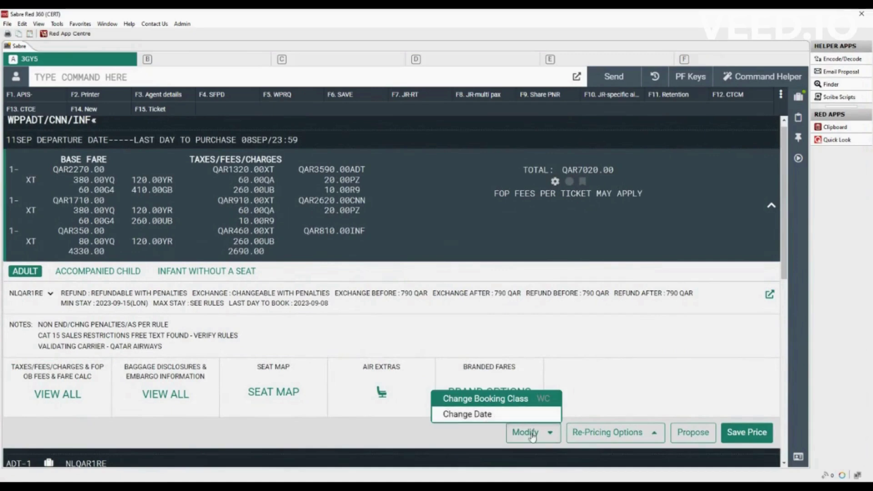
click(654, 434)
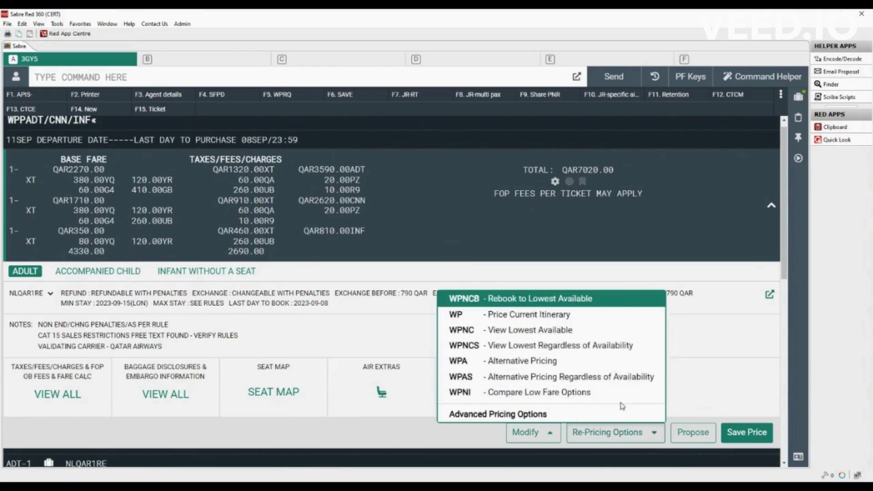
click(542, 417)
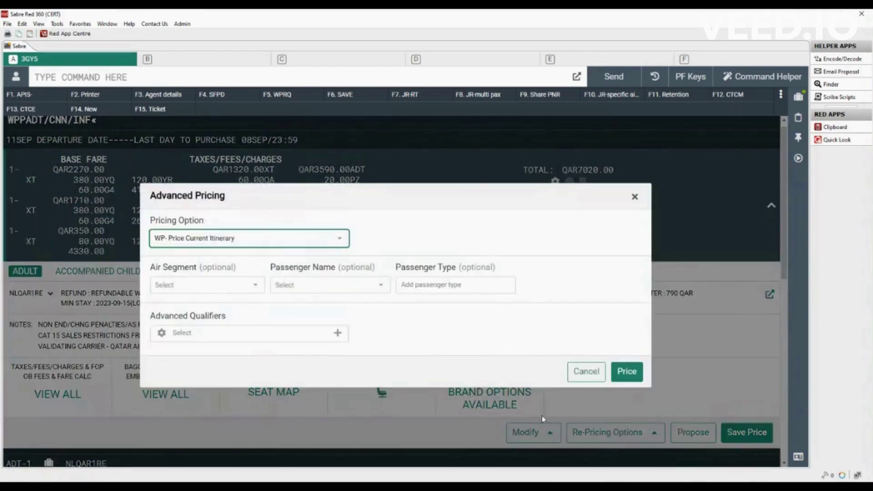
click(342, 242)
click(164, 255)
click(257, 286)
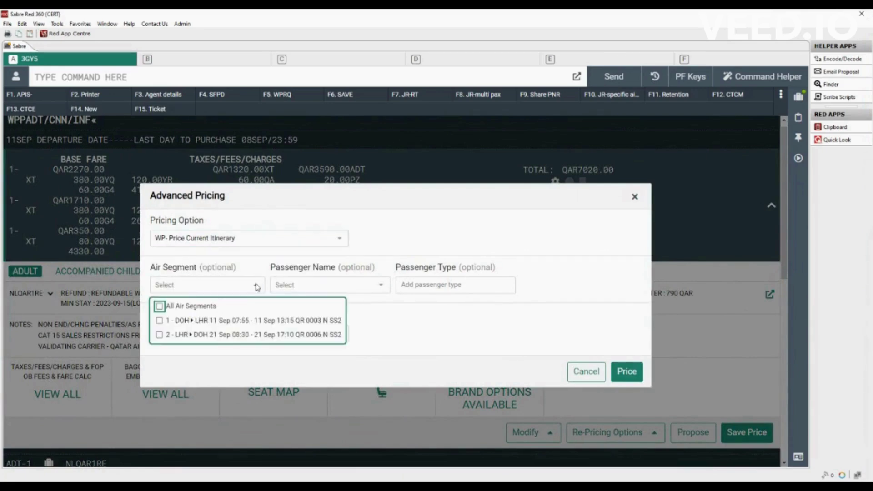
click(257, 286)
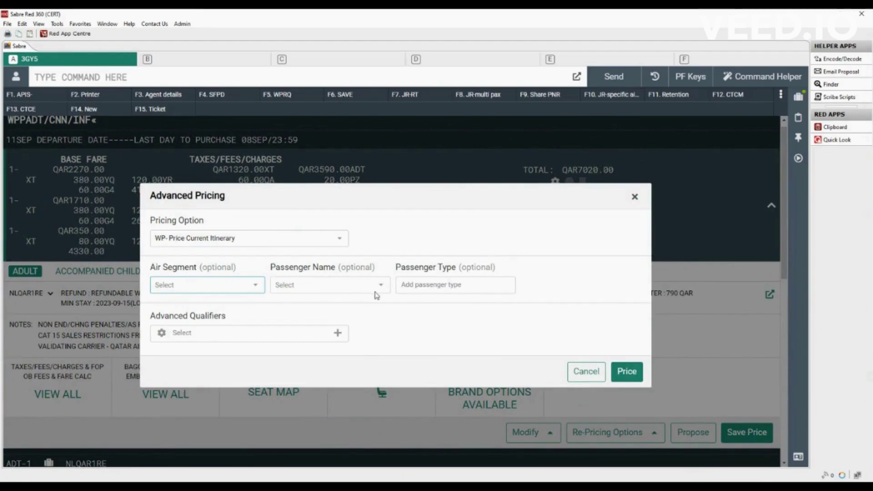
click(337, 334)
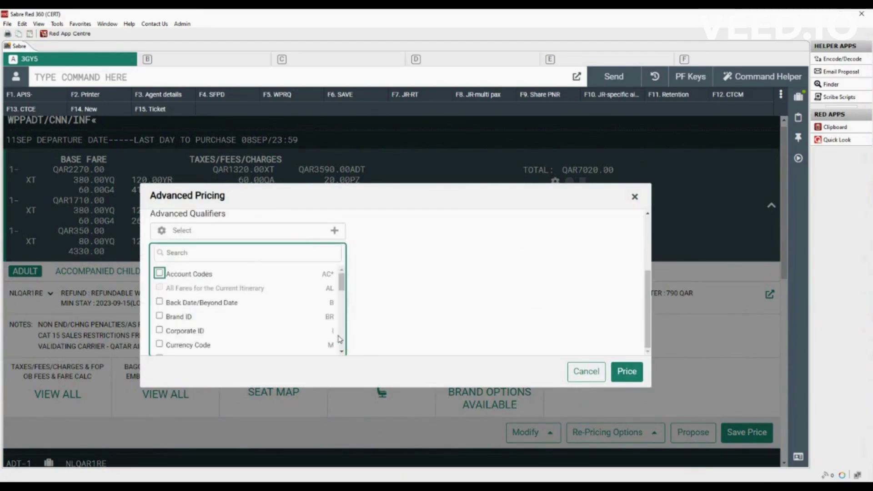
drag(341, 282, 342, 298)
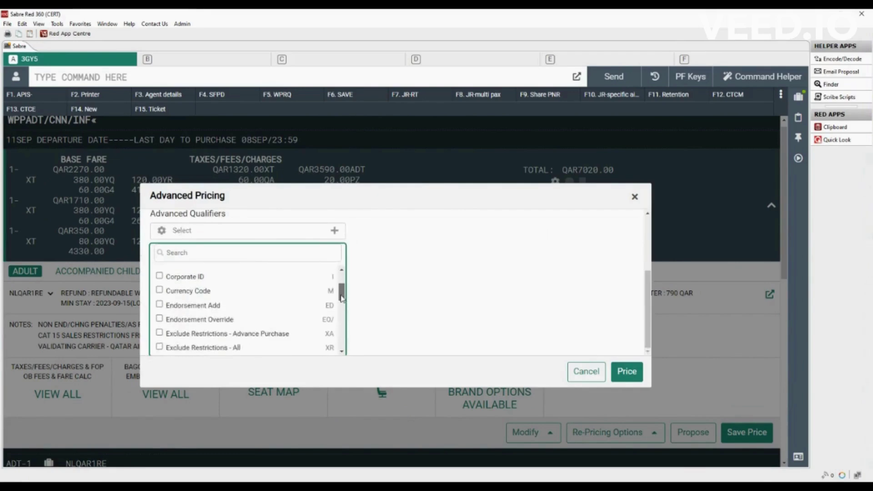
click(398, 304)
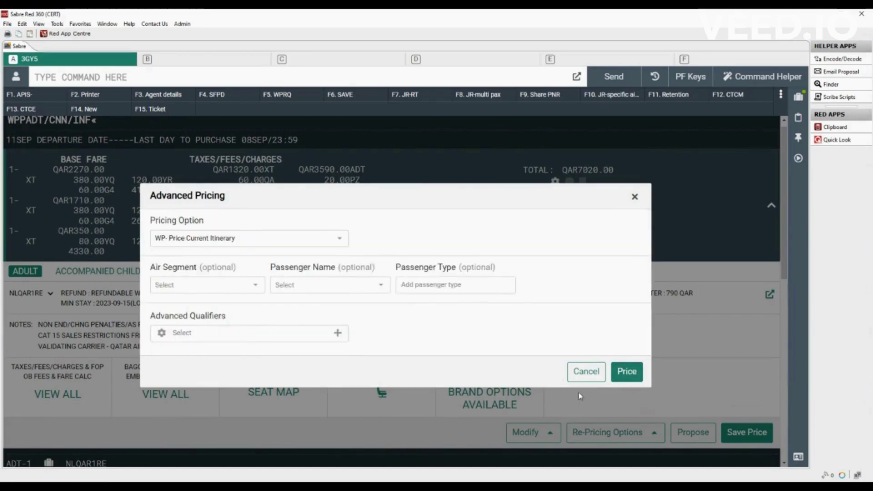
click(578, 373)
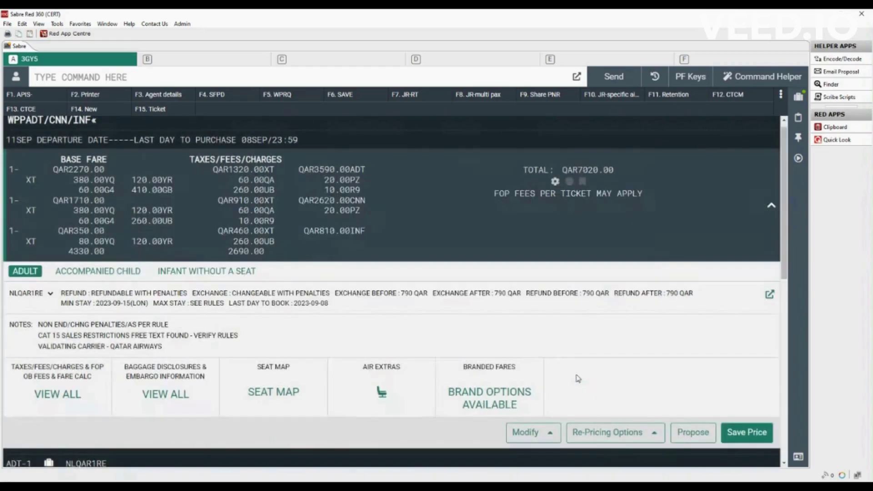
Step: Collapse the graphical pricing details and display the booked itinerary with the entry *I
click(772, 207)
click(412, 78)
text(*)
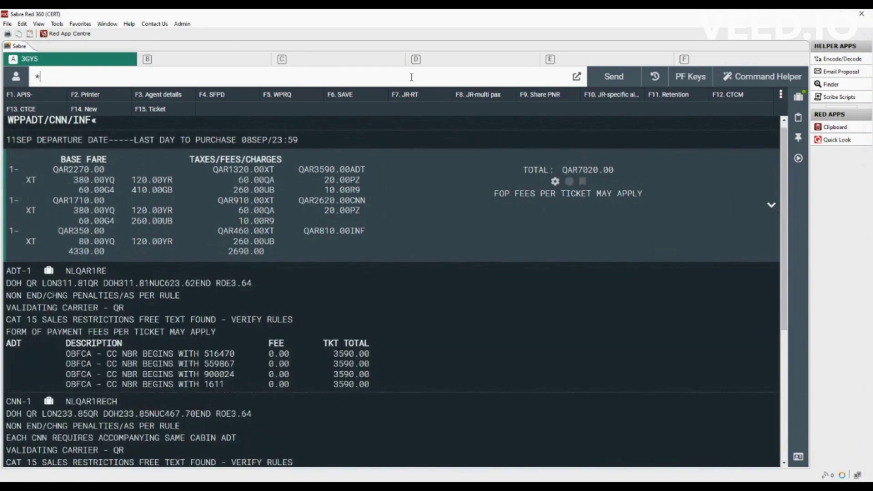
text(I)
key(Return)
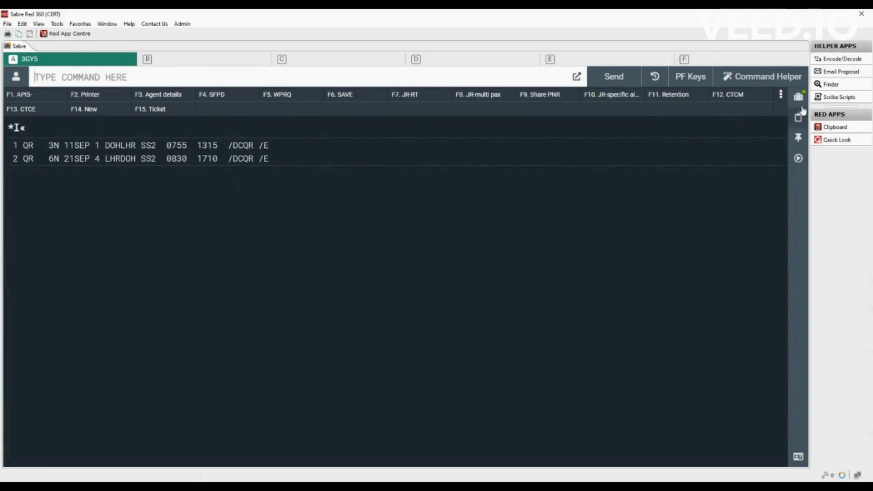
Step: Review the Advanced Pricing options for the DOH–LHR segment from the Trip Summary, and close both without pricing
click(799, 98)
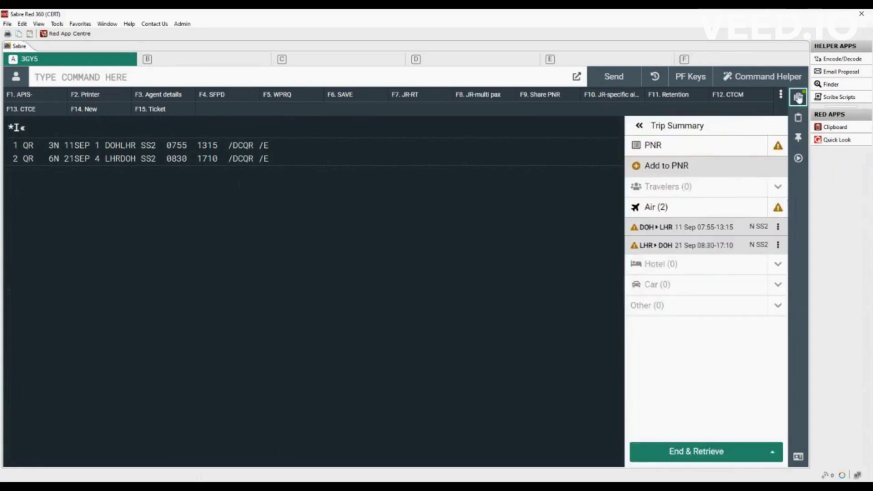
click(779, 229)
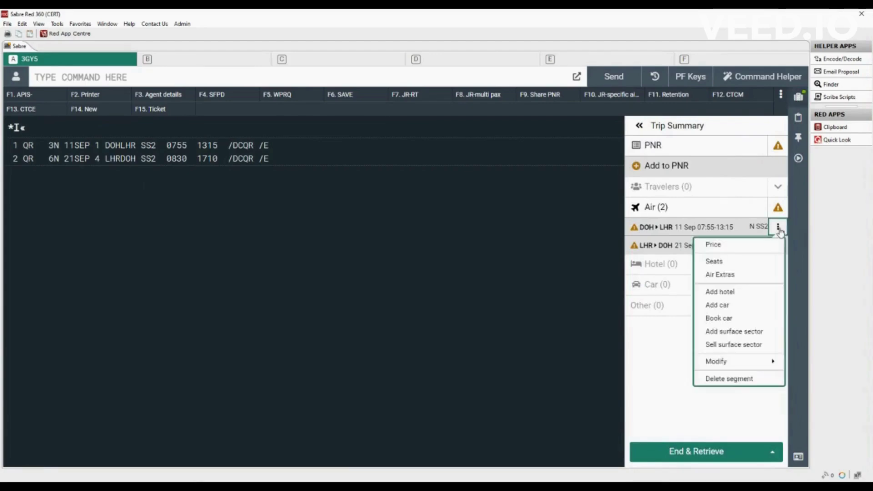
click(735, 248)
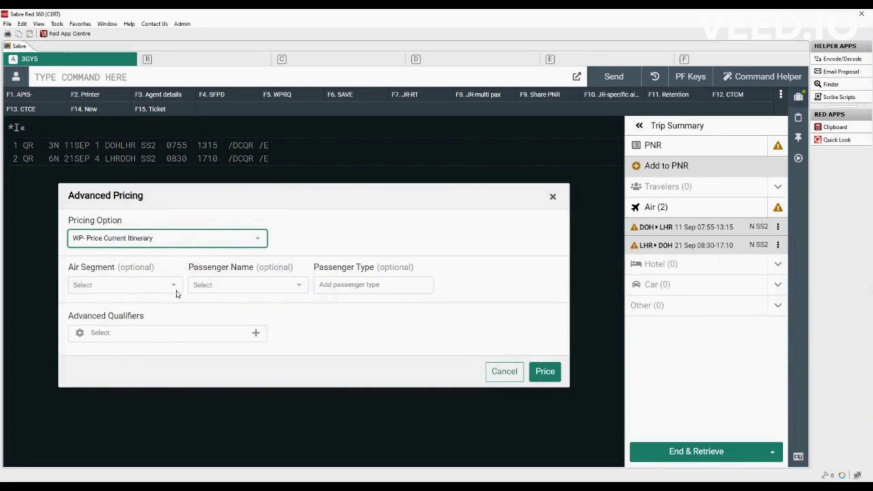
click(553, 198)
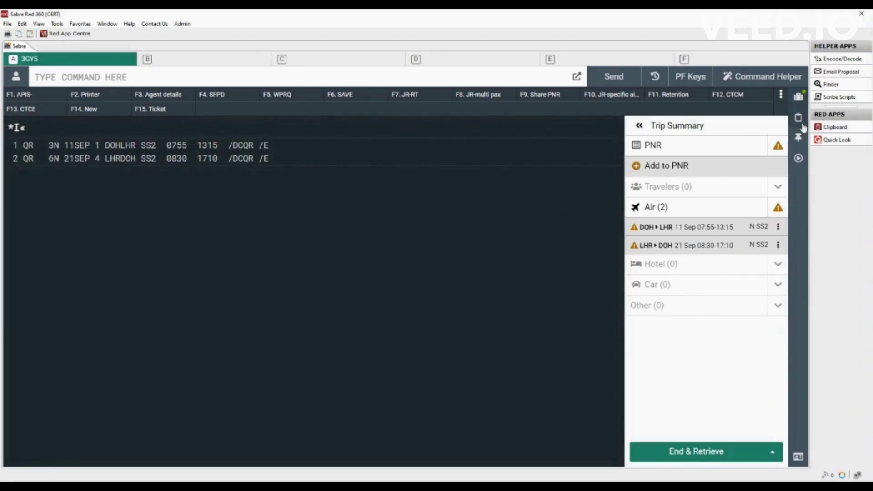
click(799, 98)
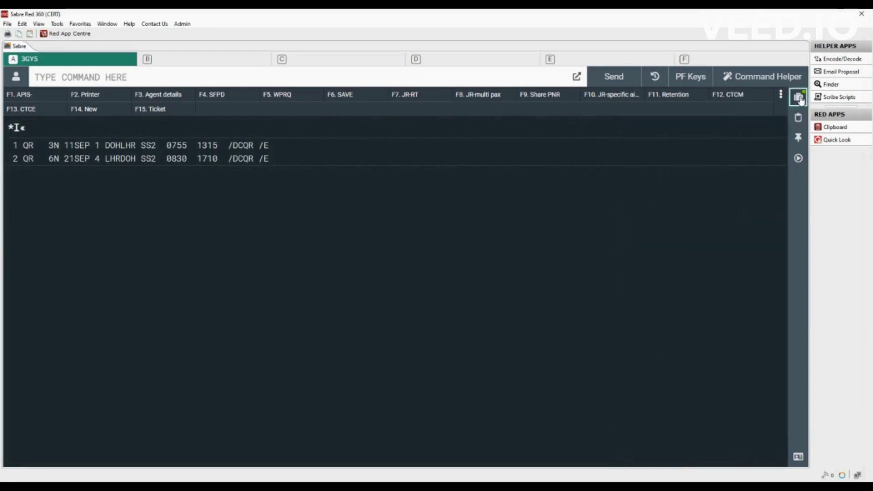
Step: Ignore the current booking with the entry I to clear the work area
click(37, 77)
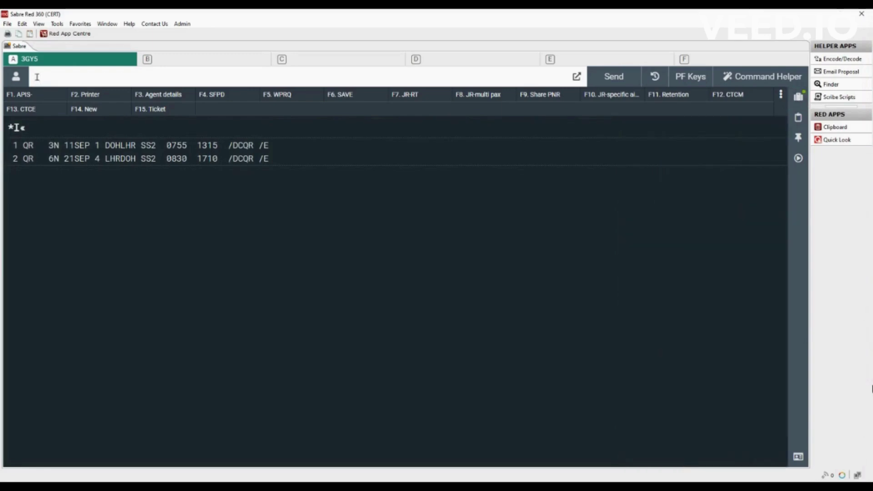
text(I)
key(Return)
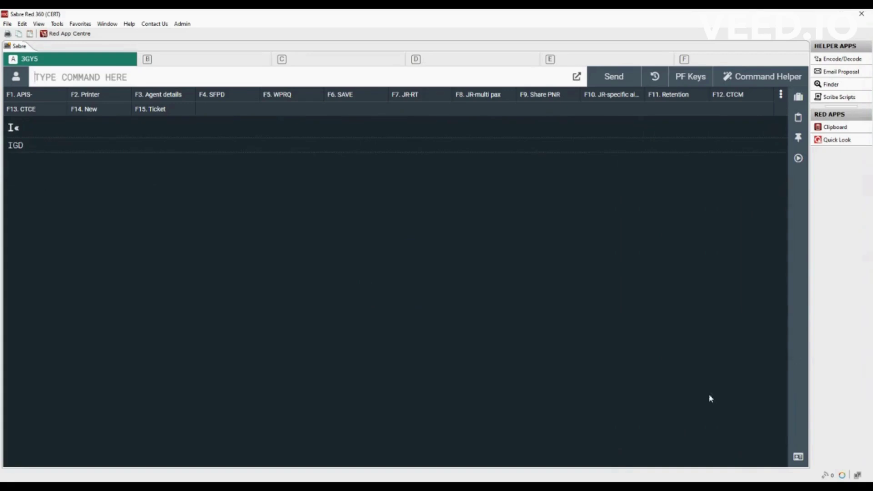